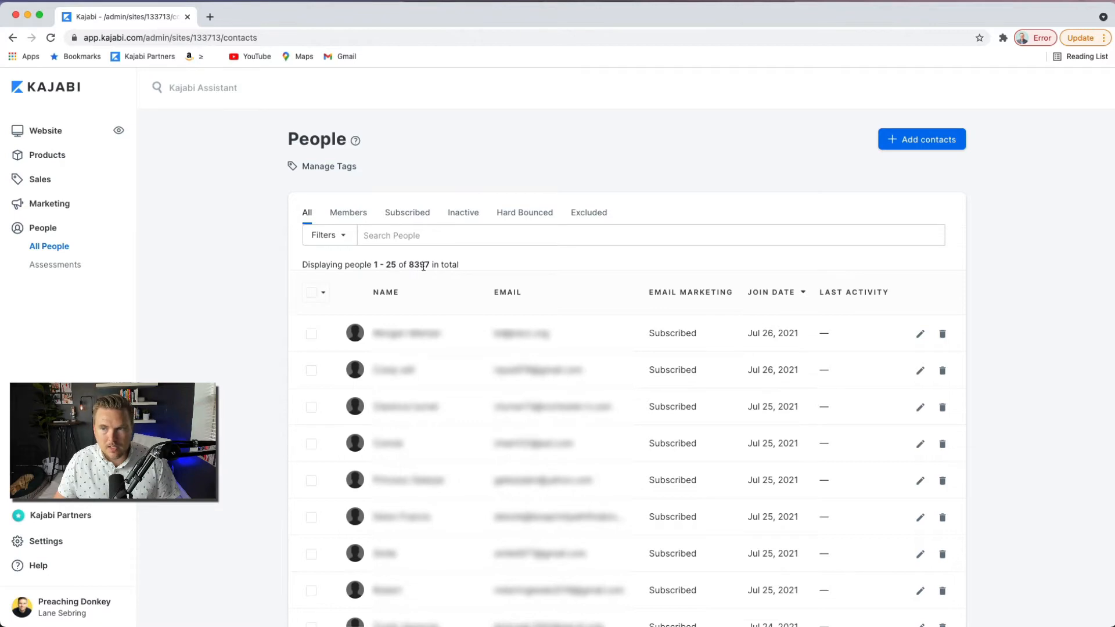
# Open the CSV contact import page to view its import options and return to the People list
pyautogui.click(910, 141)
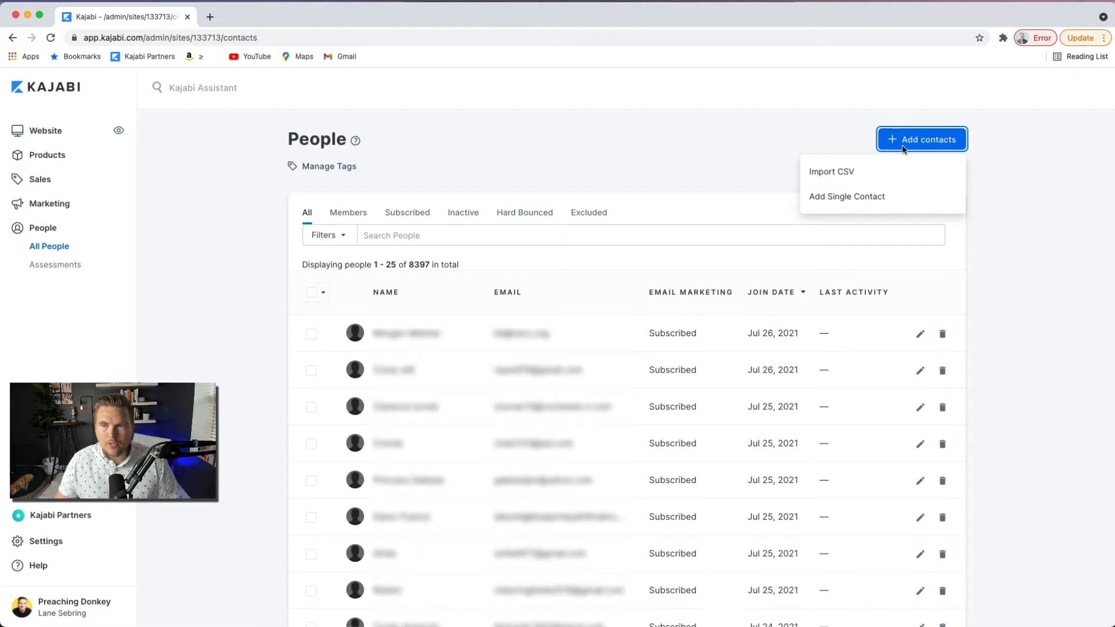
pyautogui.click(834, 175)
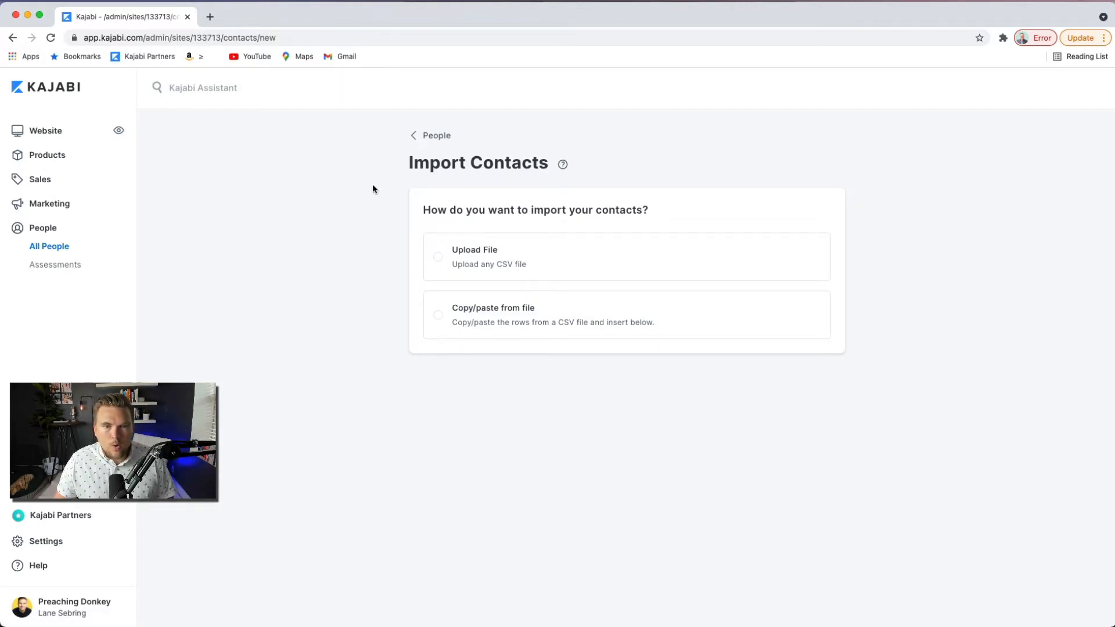
pyautogui.click(436, 138)
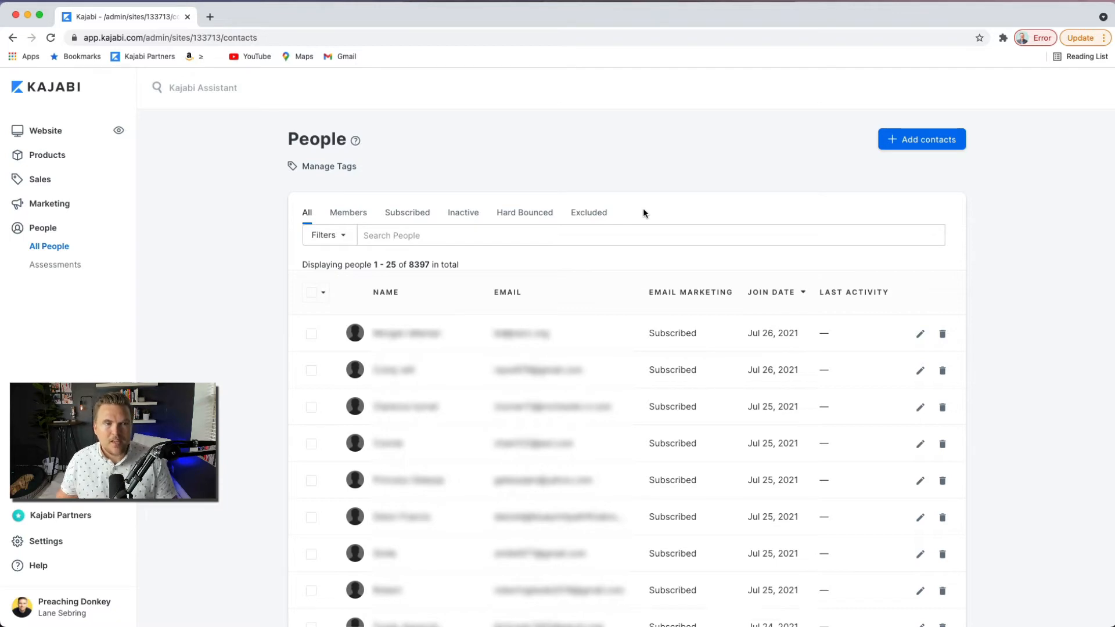
# Open the email campaigns and start a new campaign of the Email Broadcast type
pyautogui.click(25, 209)
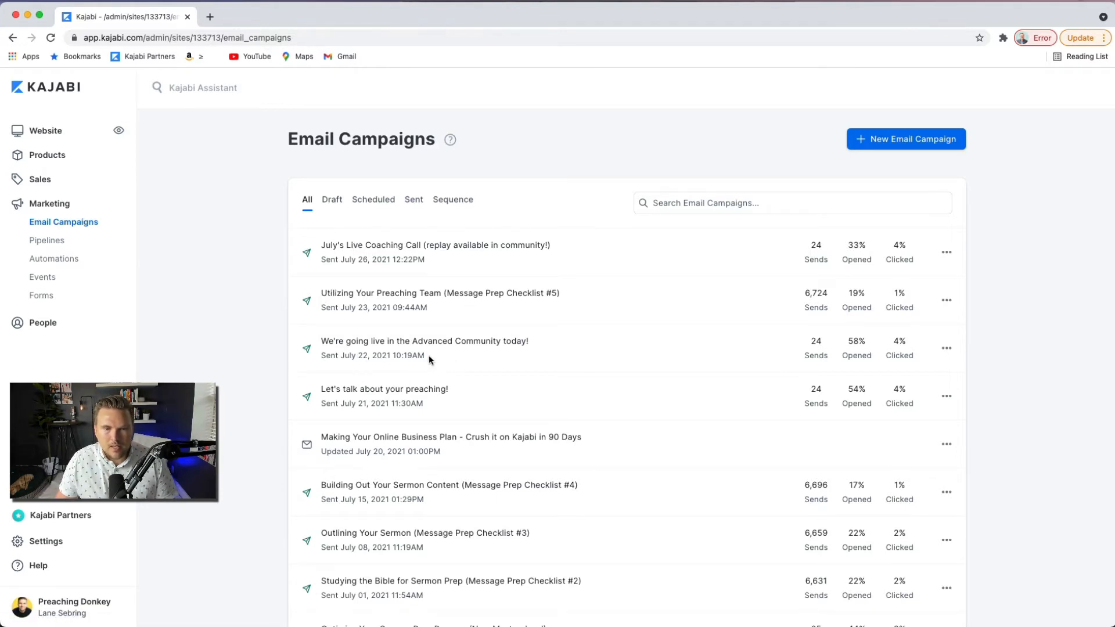
pyautogui.scroll(-1, 340, 460)
pyautogui.scroll(1, 349, 447)
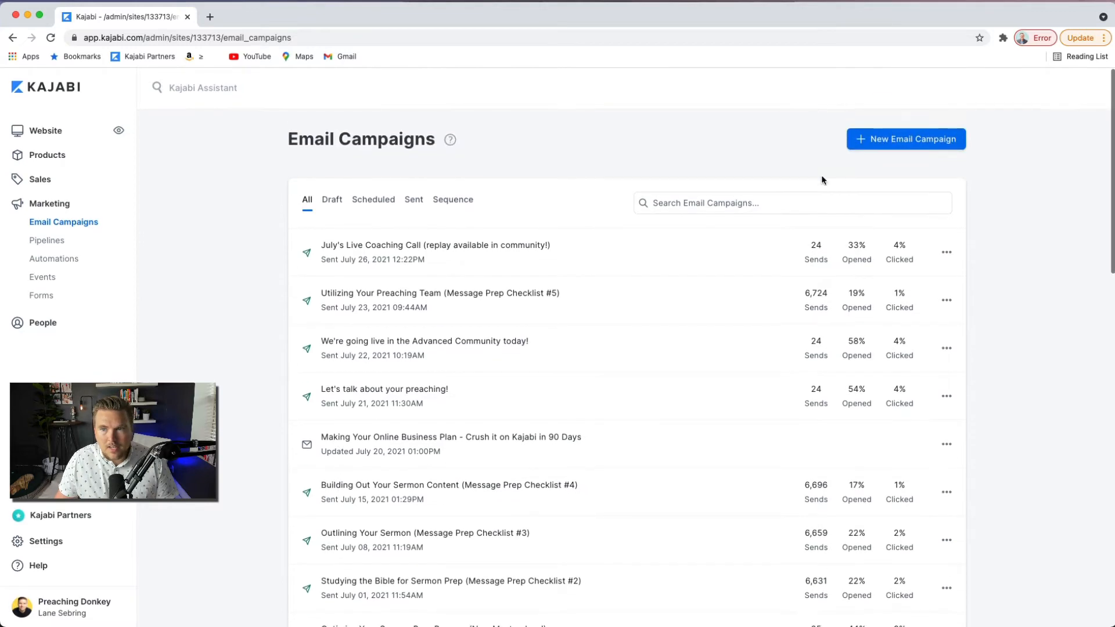
pyautogui.click(877, 139)
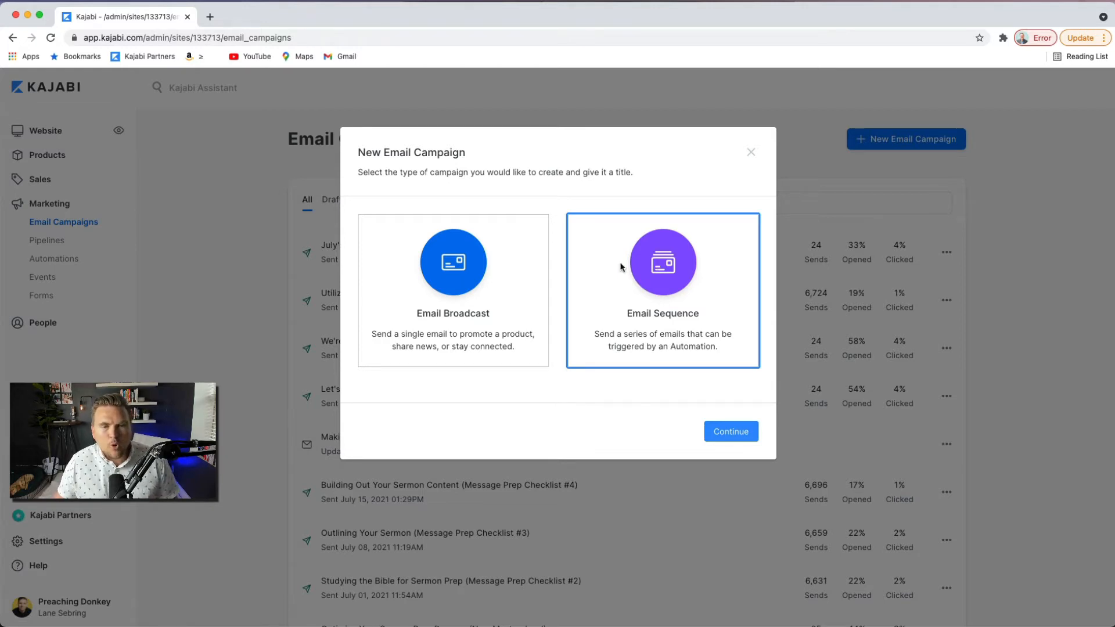
pyautogui.click(451, 284)
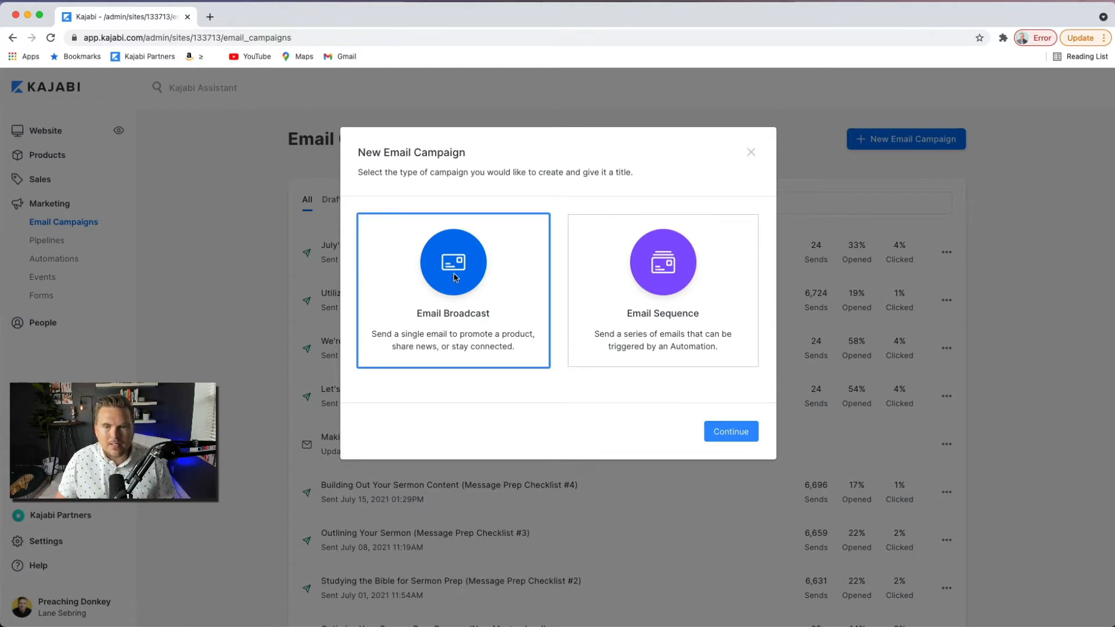
pyautogui.click(730, 432)
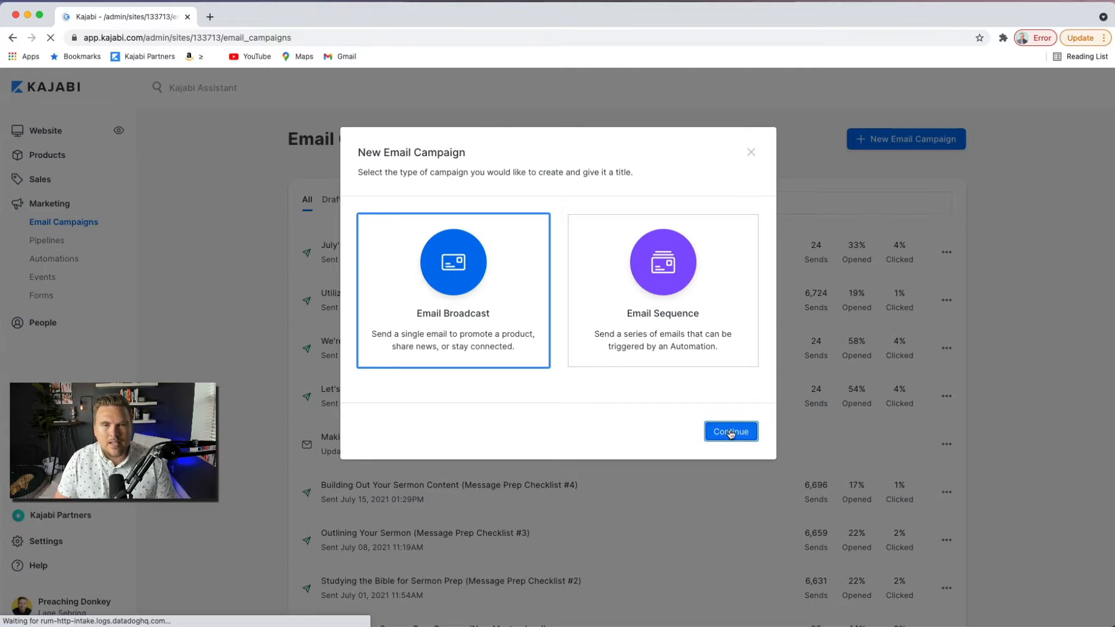
# Look over the email templates and create the broadcast in the Classic Editor with the internal title "test email for video"
pyautogui.scroll(-3, 649, 481)
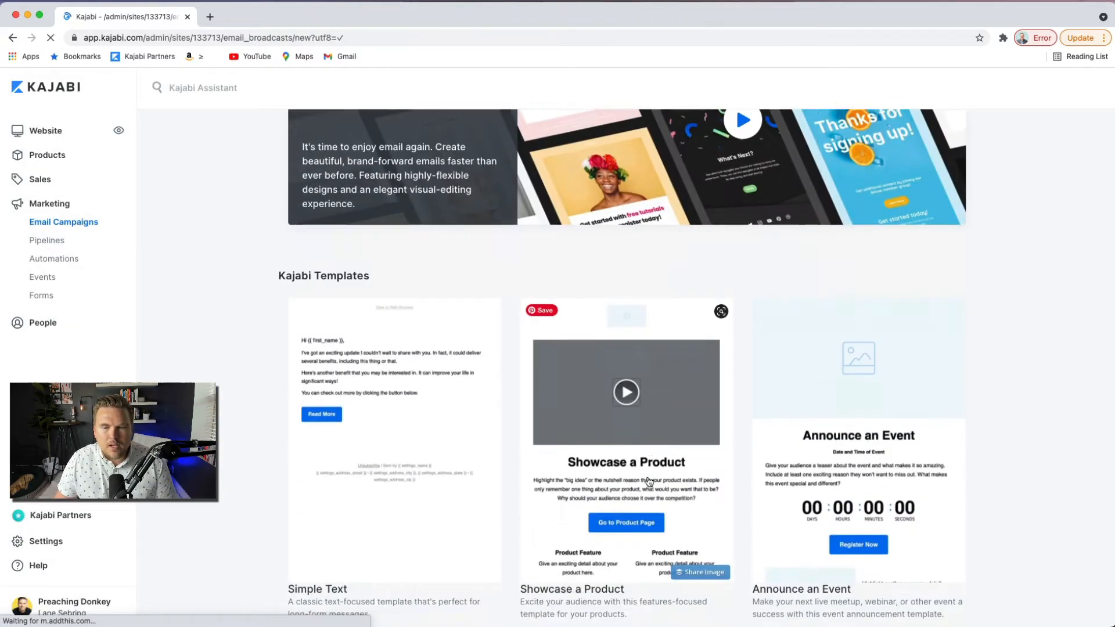
pyautogui.scroll(-10, 649, 482)
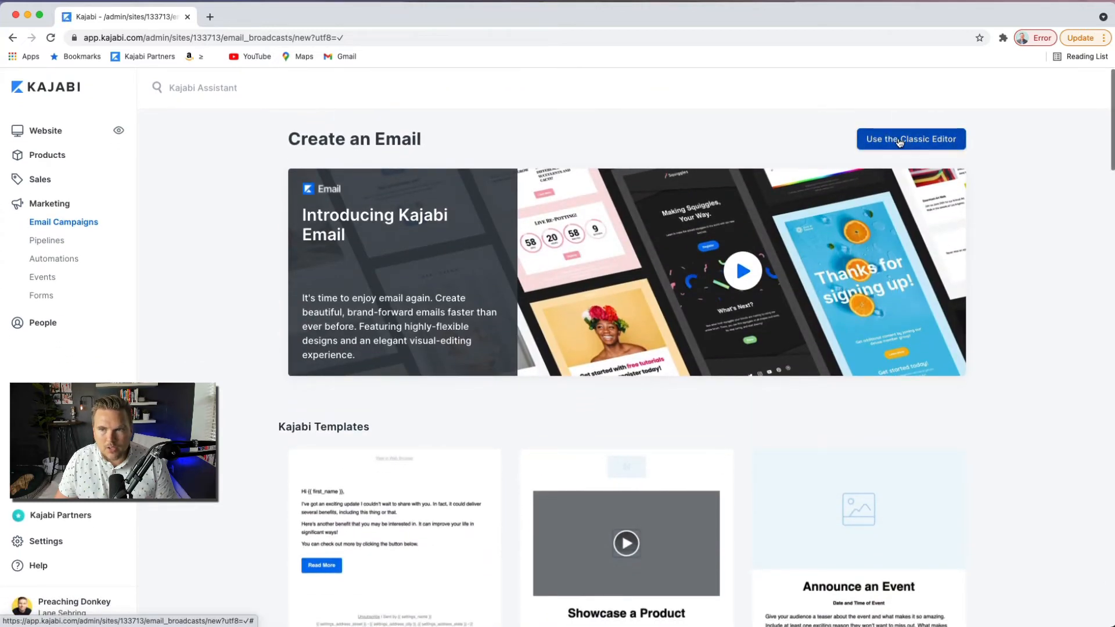
pyautogui.click(899, 141)
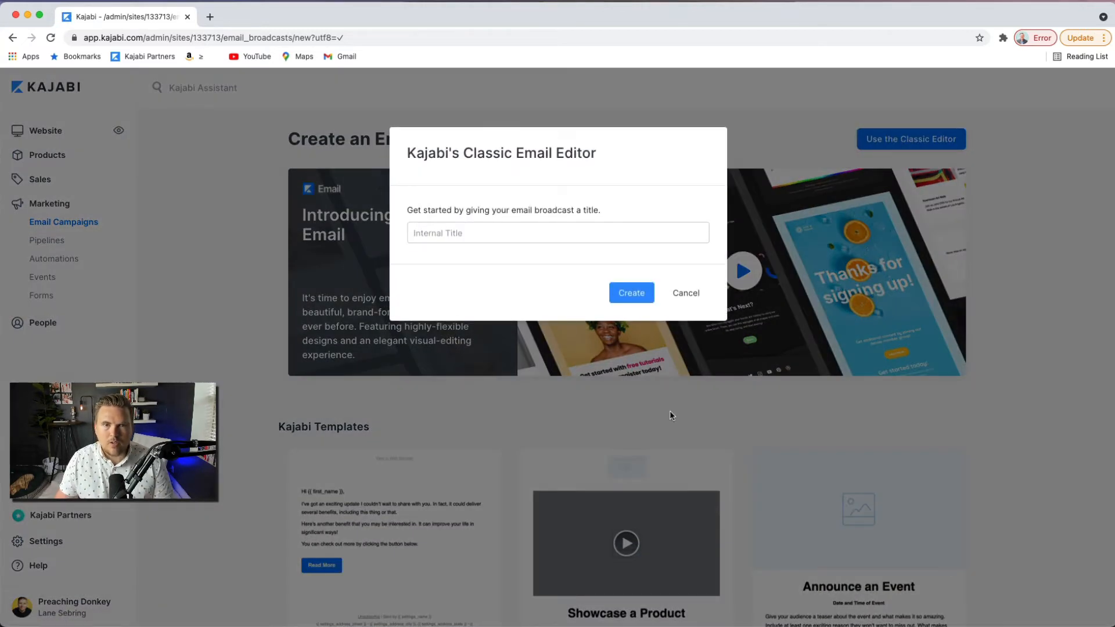
pyautogui.click(449, 232)
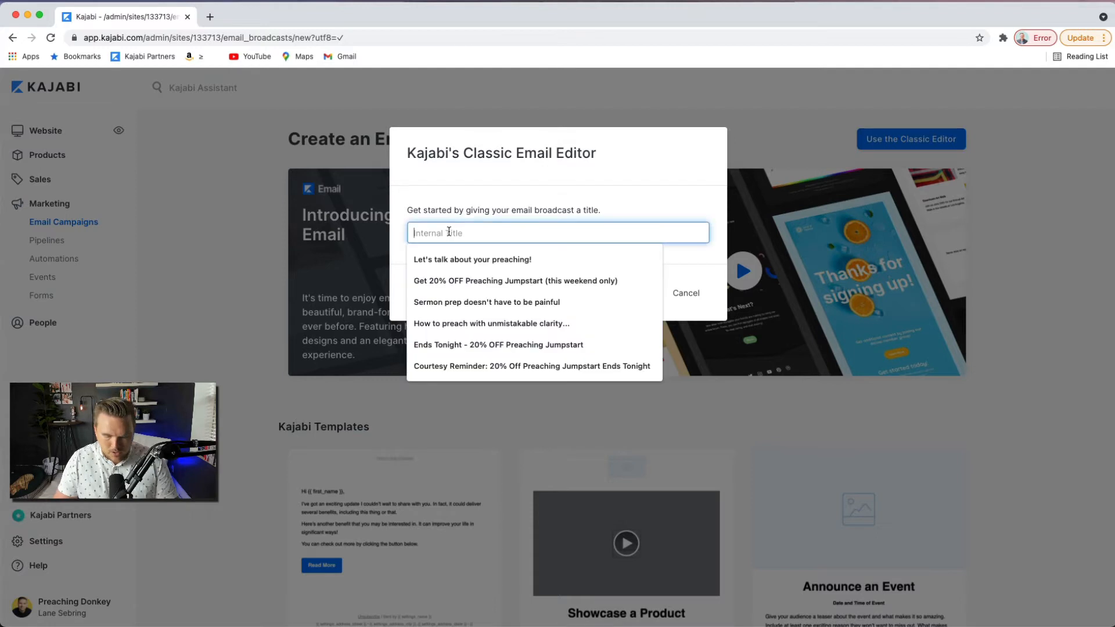
pyautogui.write('test email ')
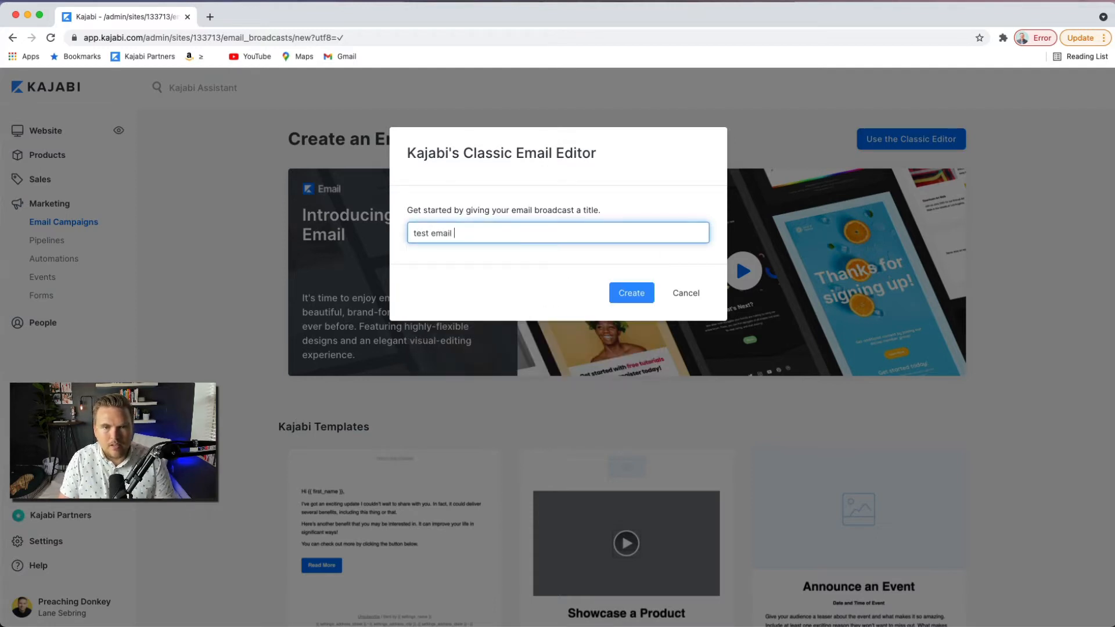
pyautogui.write('for vdie')
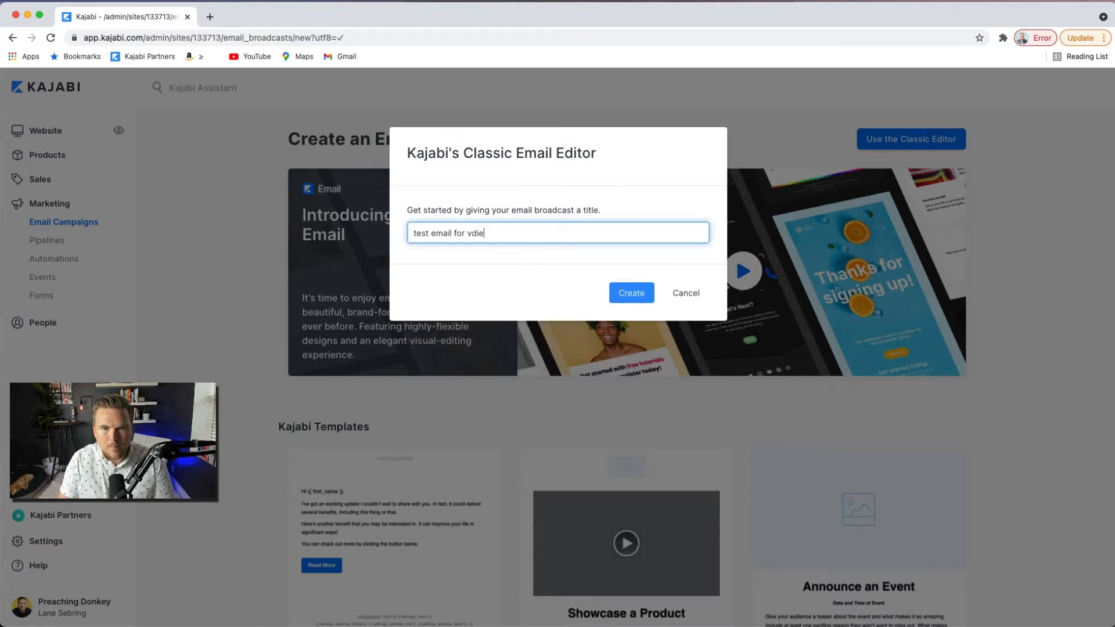
pyautogui.press('BackSpace')
pyautogui.press('BackSpace')
pyautogui.press('BackSpace')
pyautogui.write('ideo')
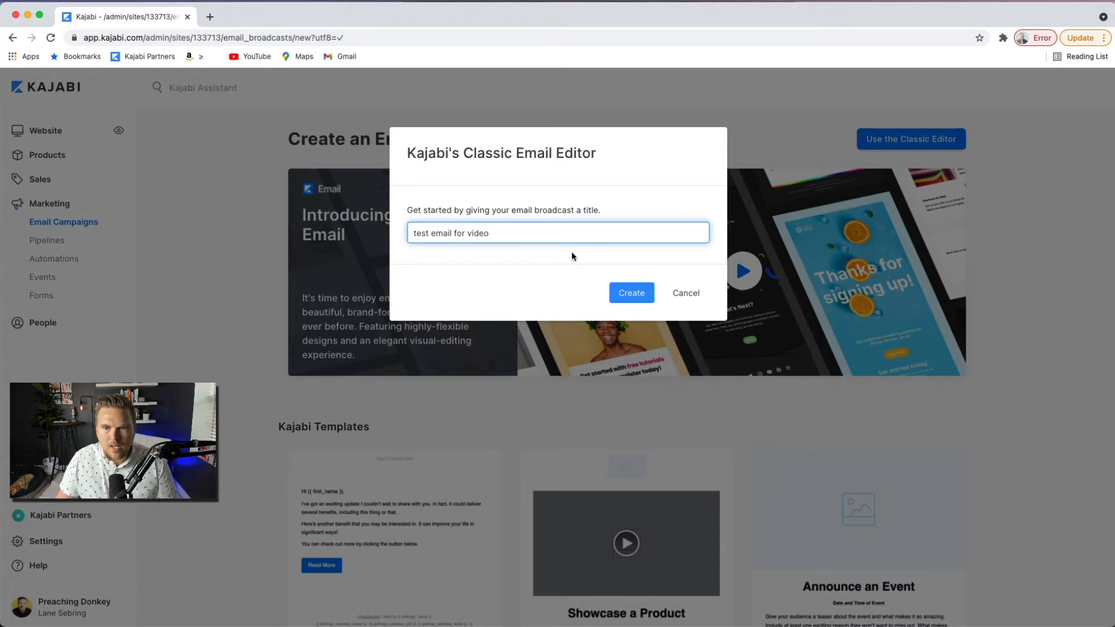
pyautogui.click(627, 293)
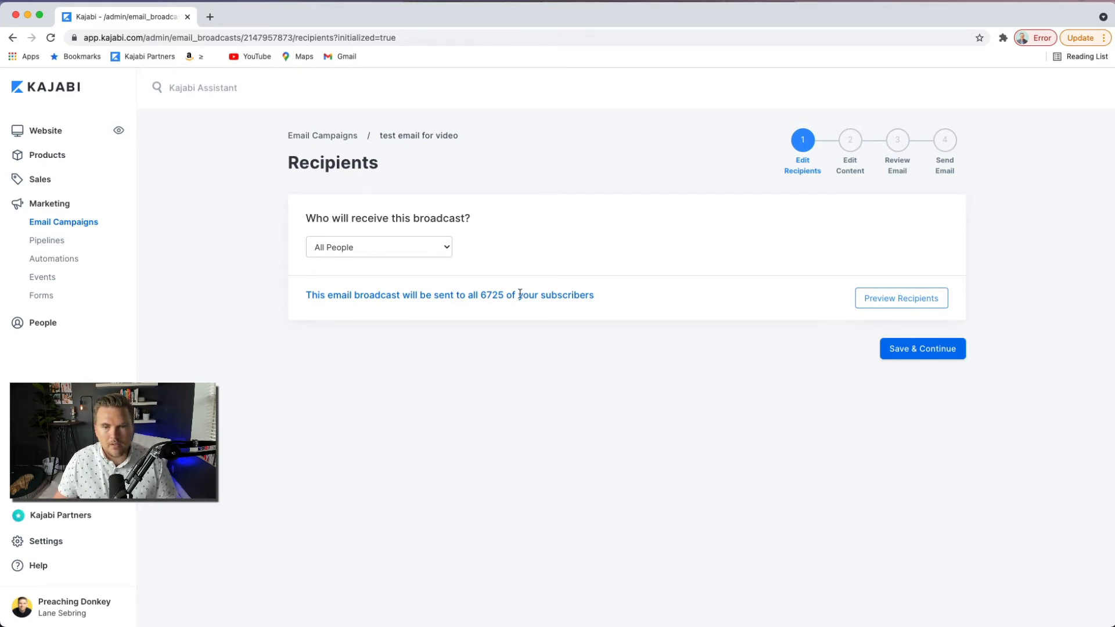
# Save All People as the broadcast's recipients and look over the content editing page
pyautogui.click(932, 349)
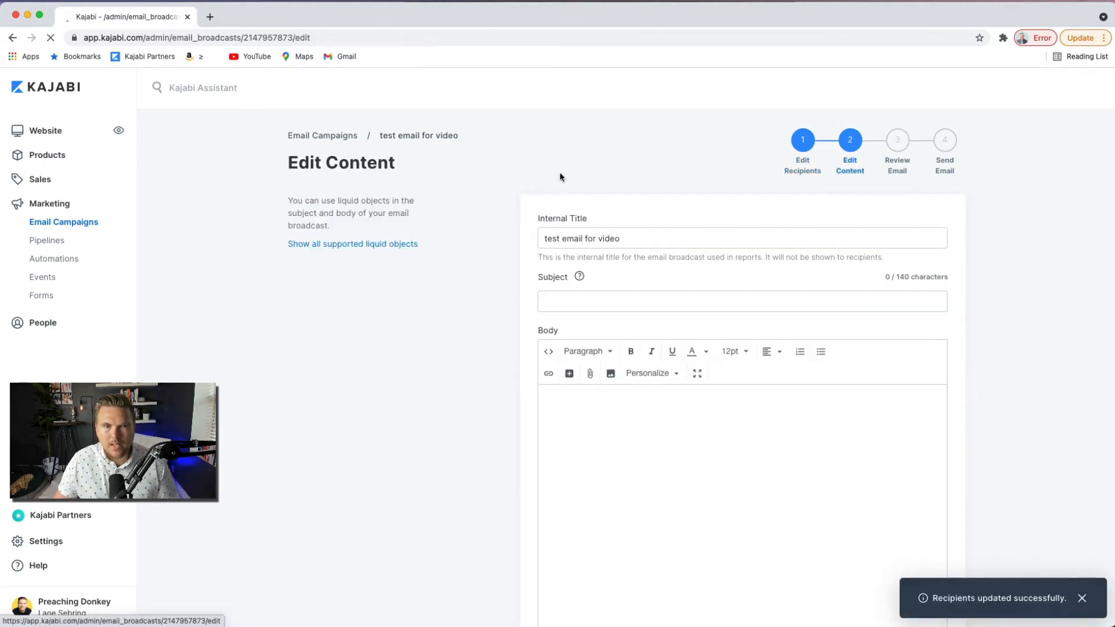
pyautogui.scroll(-5, 367, 412)
pyautogui.scroll(5, 367, 412)
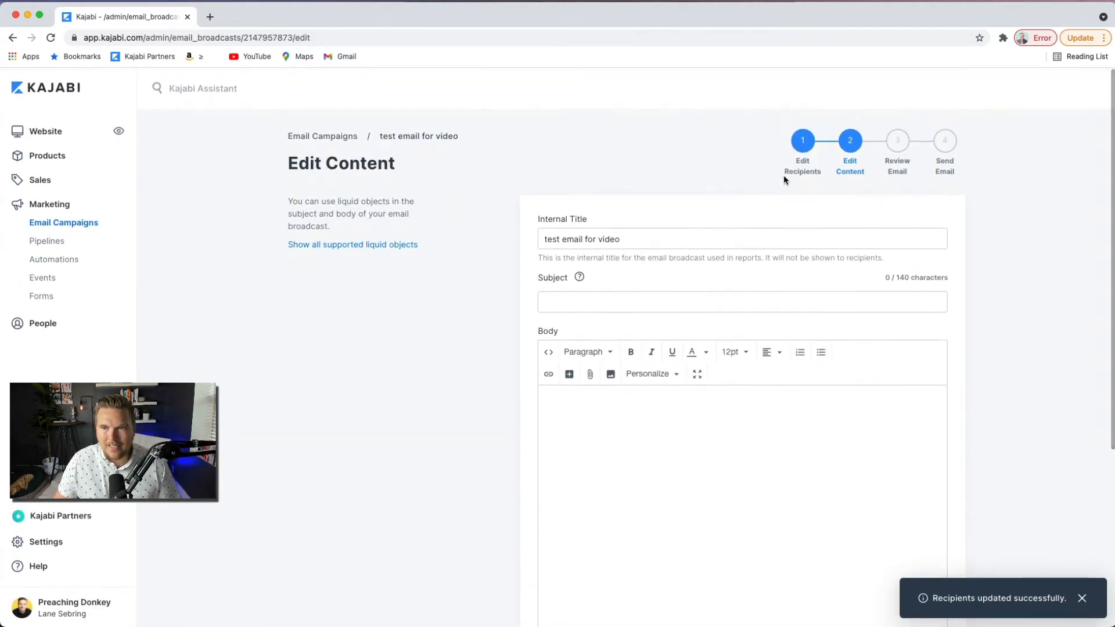
# Return to the recipients stage and set the broadcast's audience to Custom Segment
pyautogui.click(802, 142)
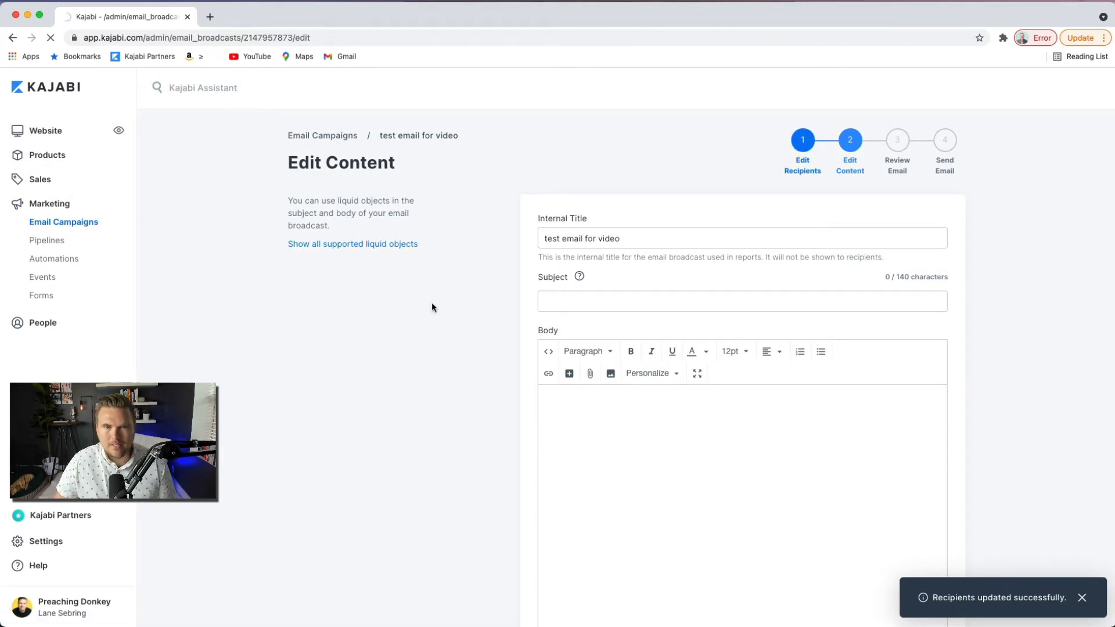
pyautogui.click(448, 249)
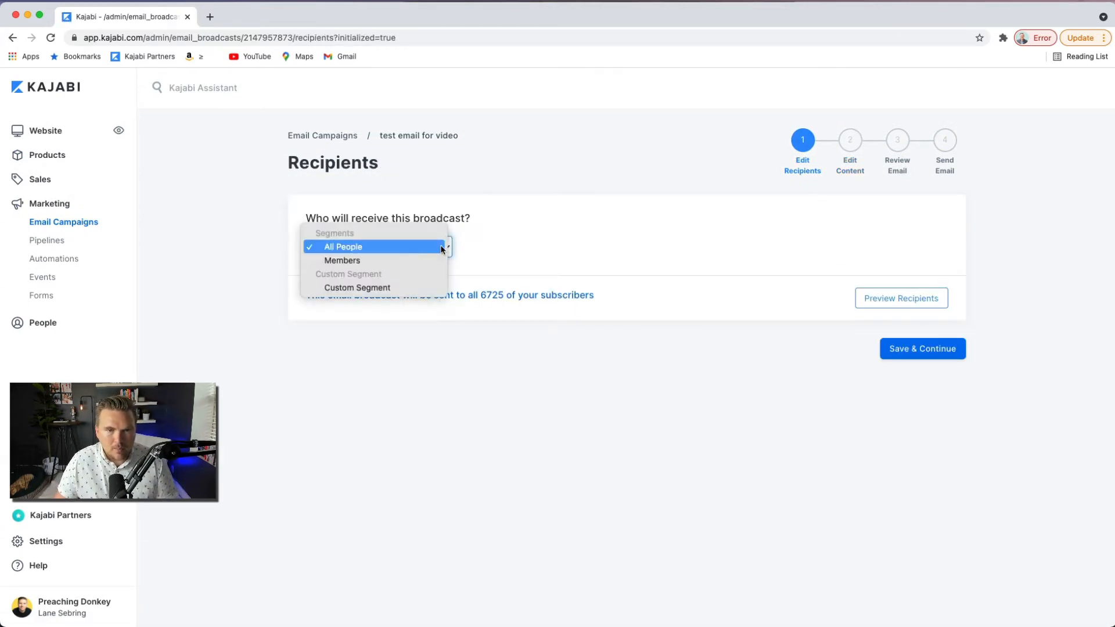
pyautogui.click(370, 288)
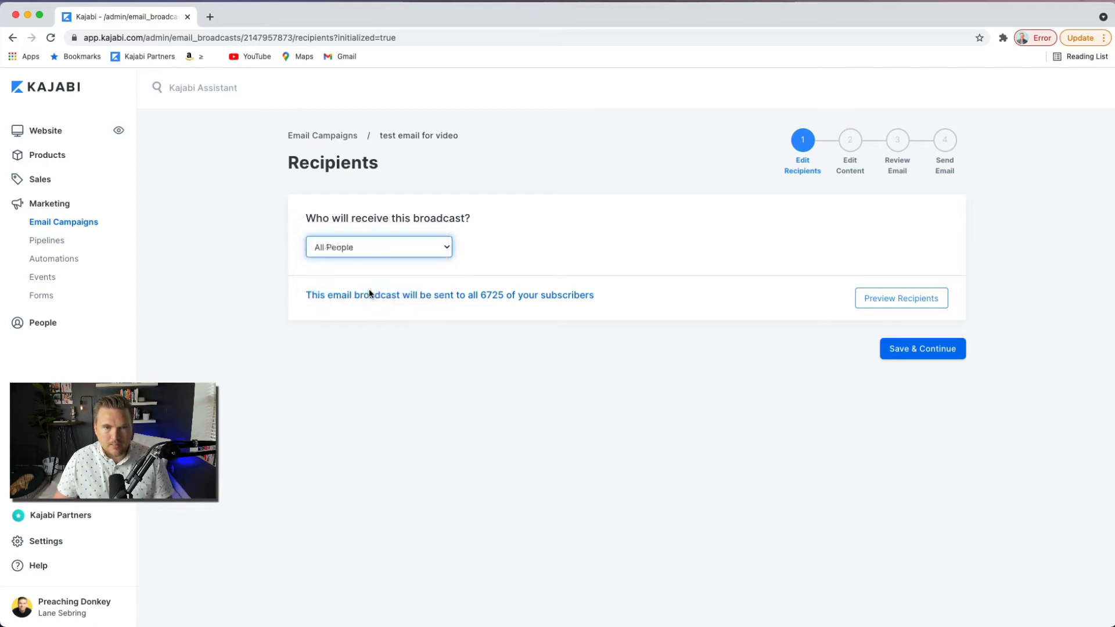
# Examine the filters available for the custom segment, from contact filters through custom field filters, without applying any
pyautogui.click(524, 250)
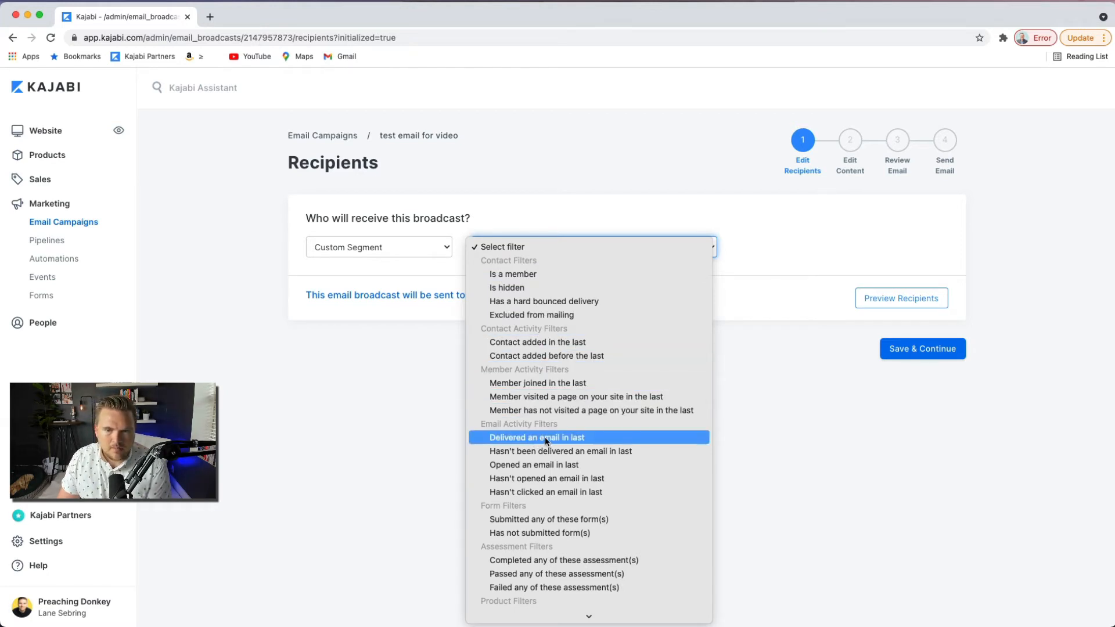
pyautogui.scroll(-5, 562, 440)
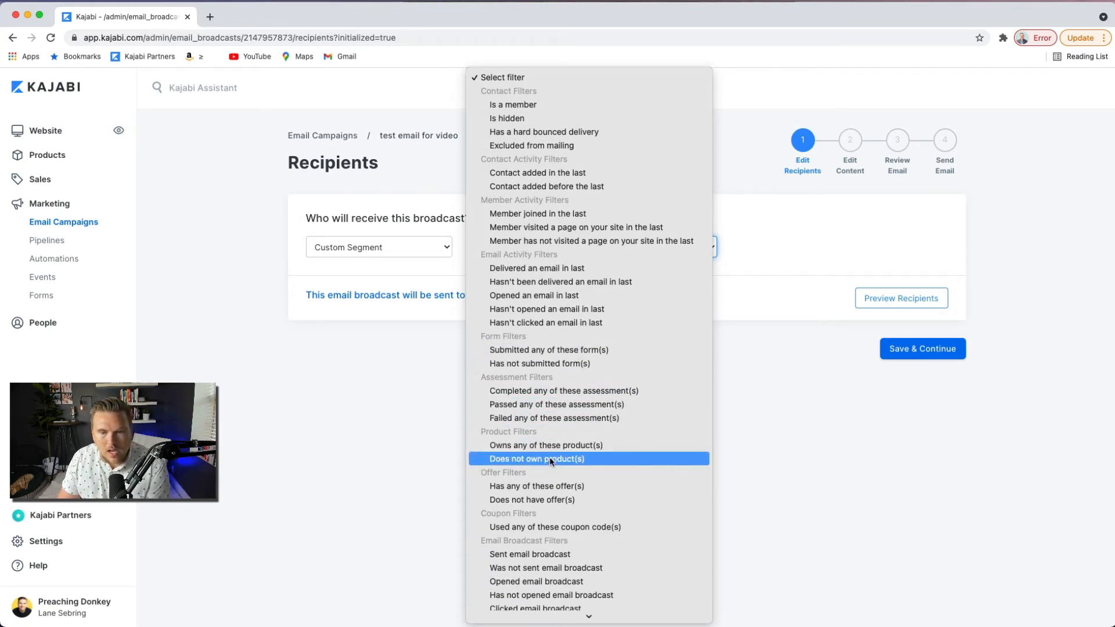
pyautogui.scroll(-5, 550, 459)
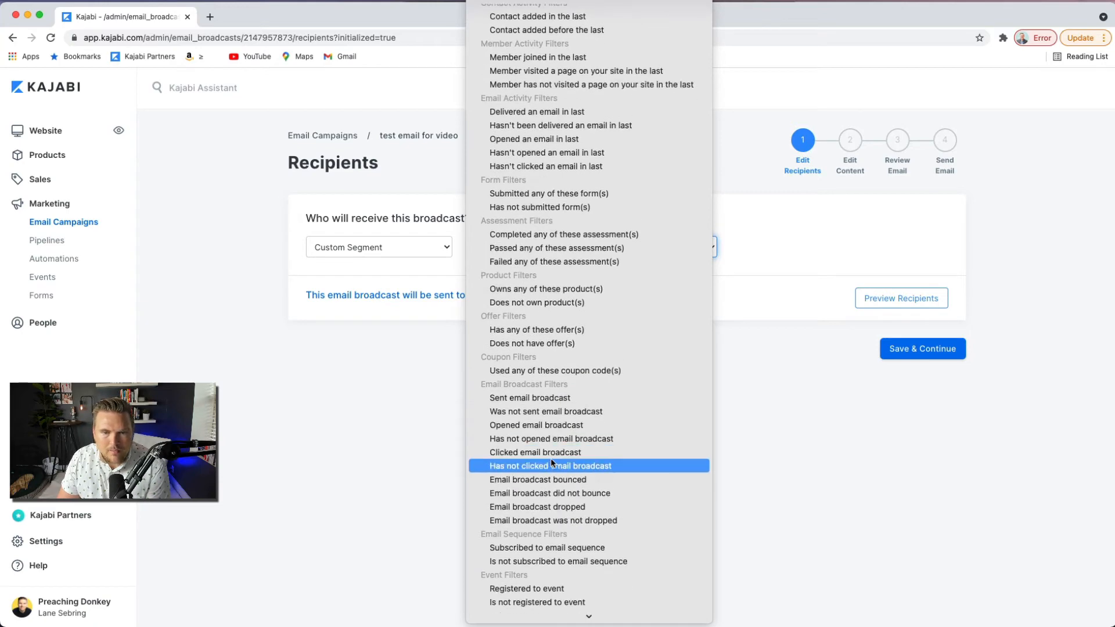
pyautogui.scroll(3, 552, 398)
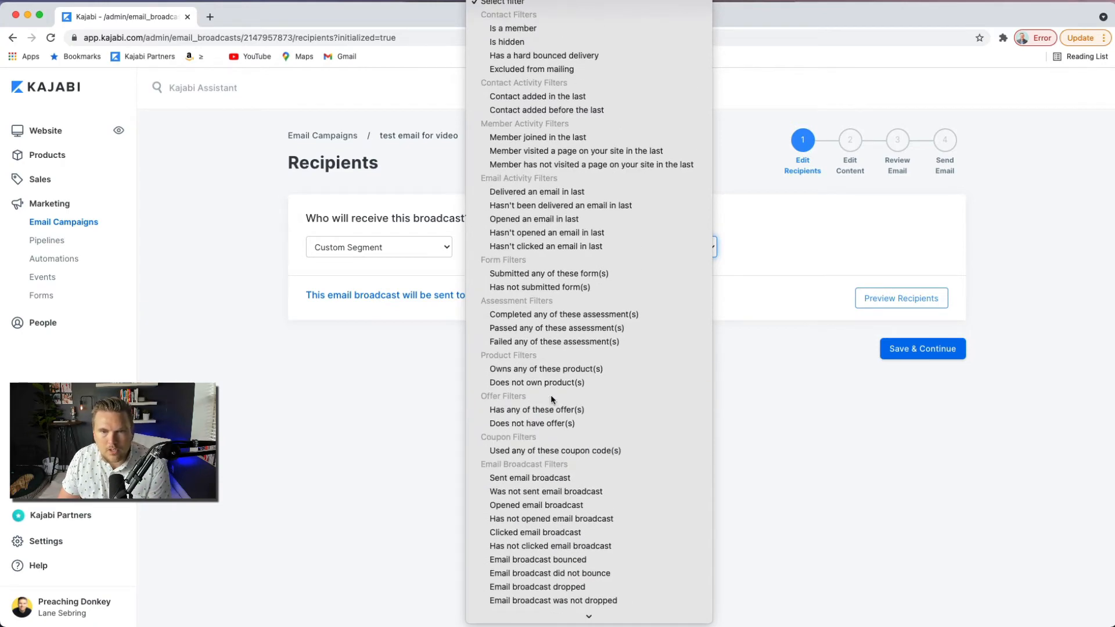
pyautogui.click(405, 357)
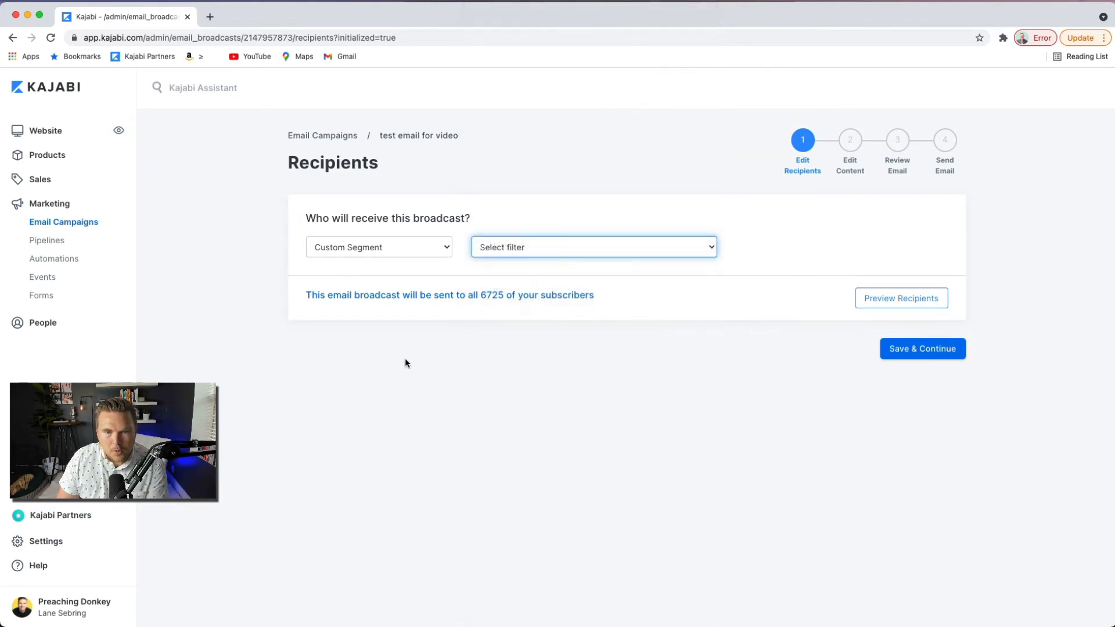
pyautogui.click(412, 360)
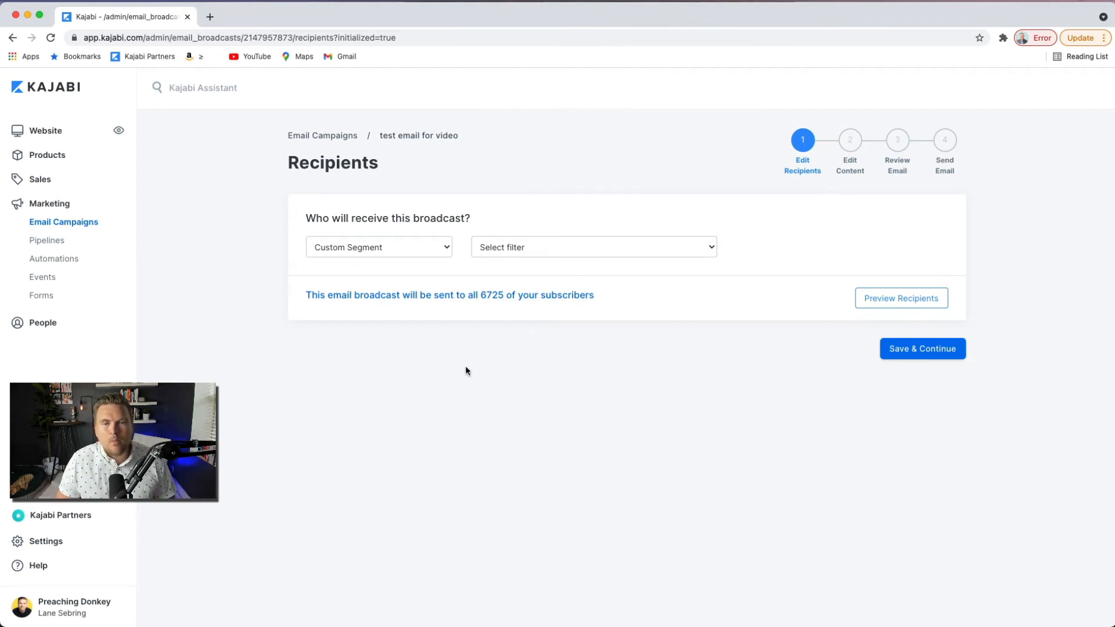
pyautogui.click(548, 248)
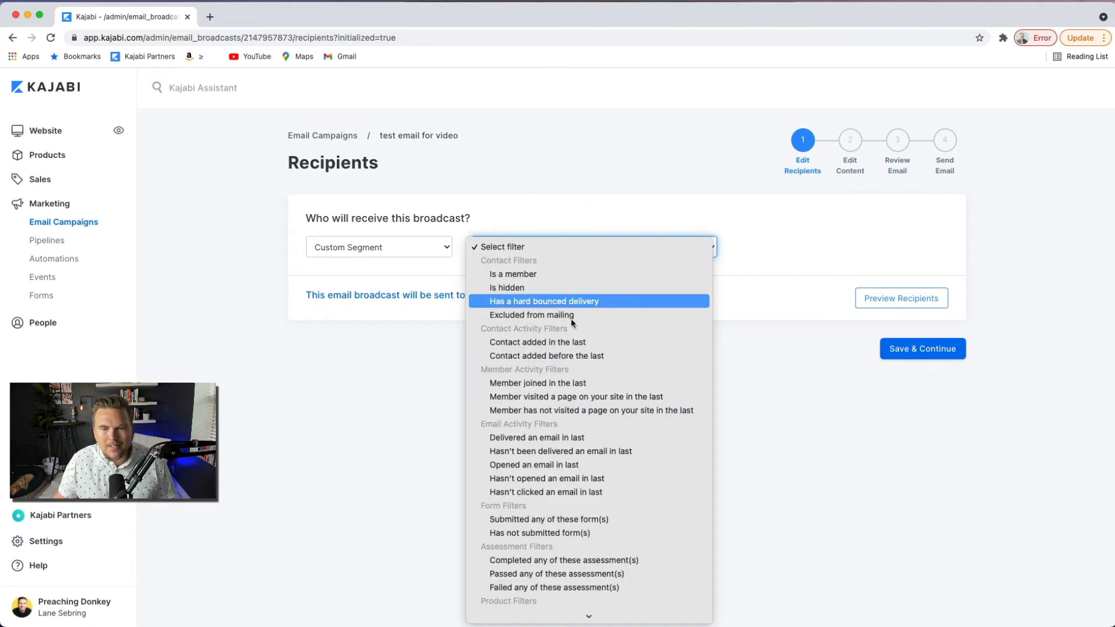
pyautogui.scroll(-10, 573, 347)
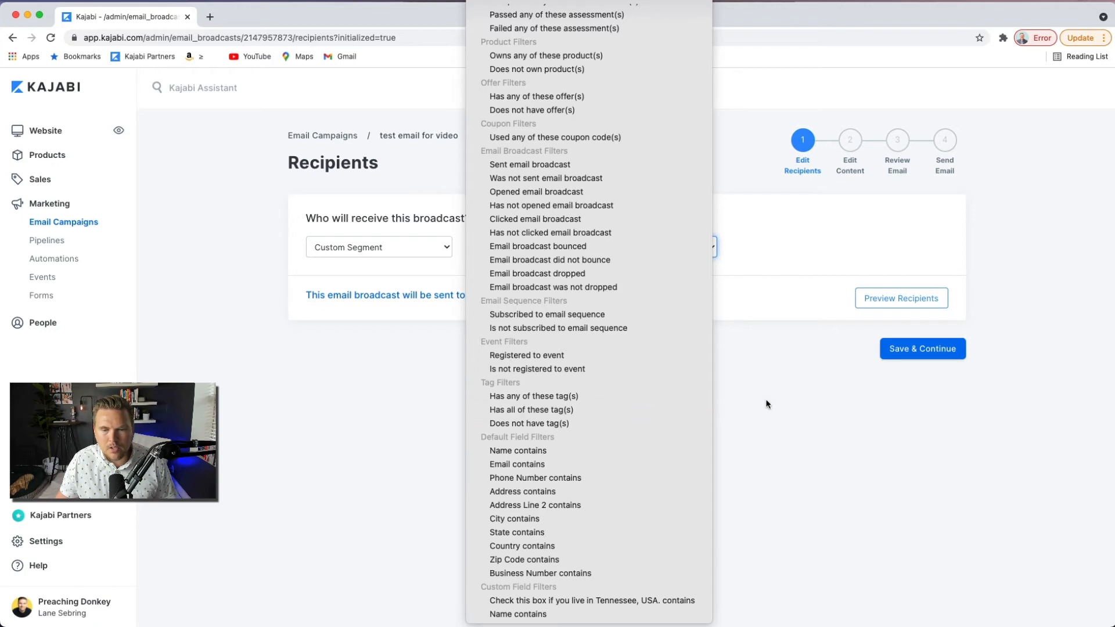
pyautogui.click(811, 408)
pyautogui.click(511, 452)
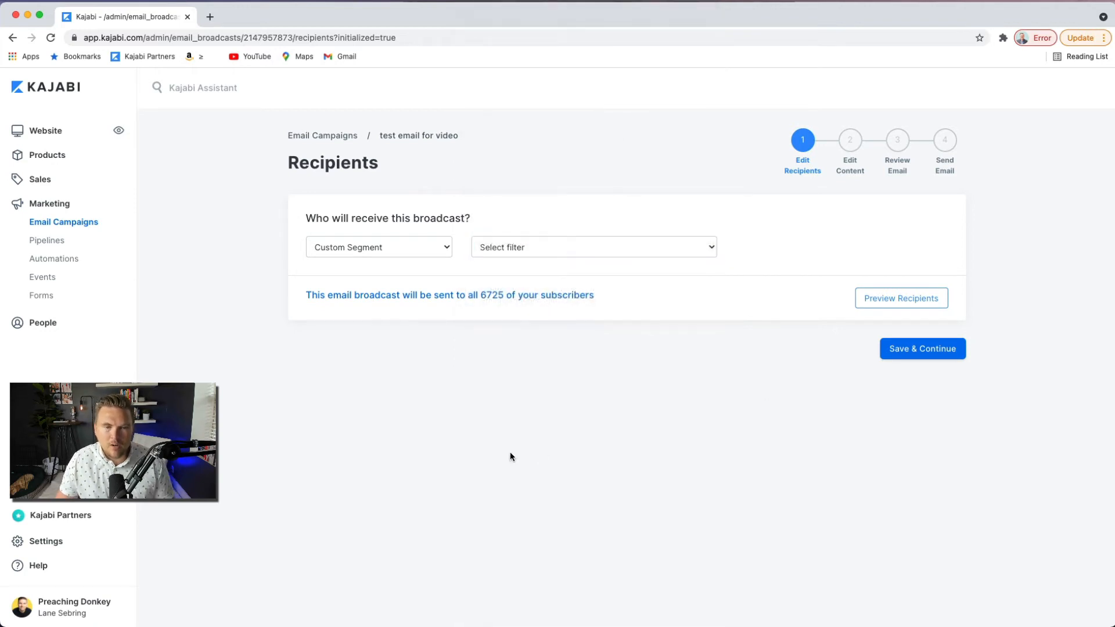
# Save the recipients, continue to the content, and copy the internal title "test email for video" into the email's subject
pyautogui.click(935, 350)
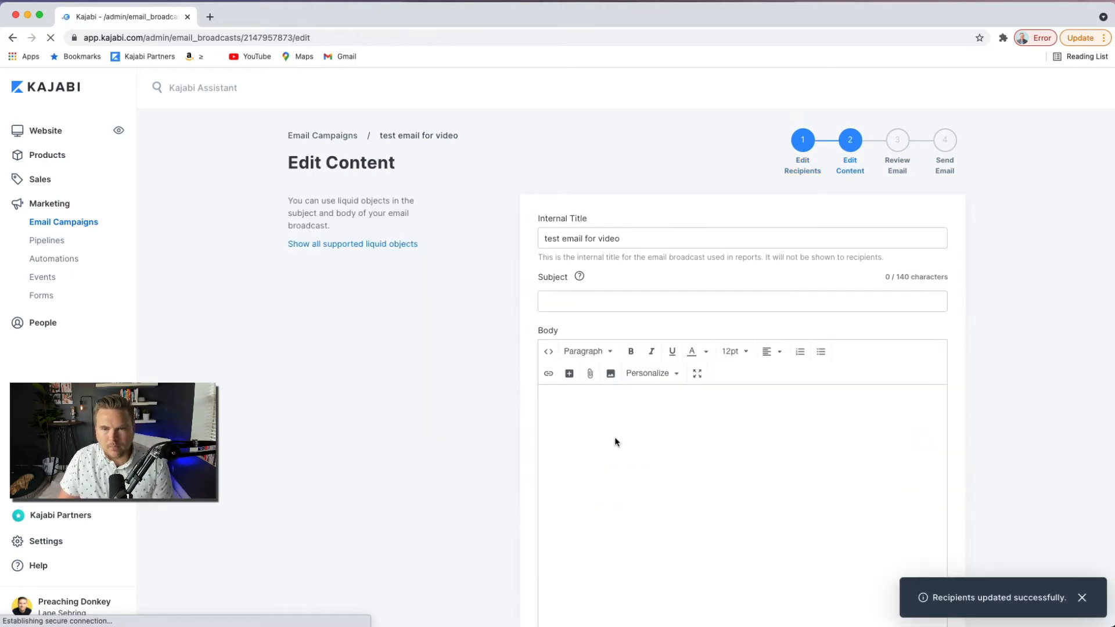
pyautogui.doubleClick(580, 242)
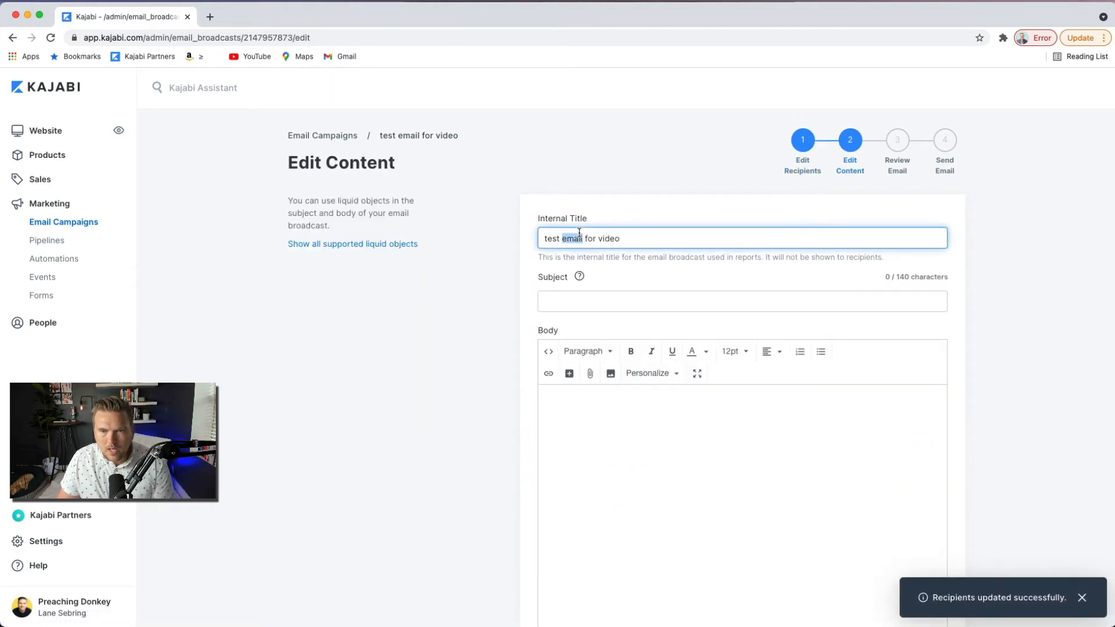
pyautogui.tripleClick(580, 237)
pyautogui.press('super+c')
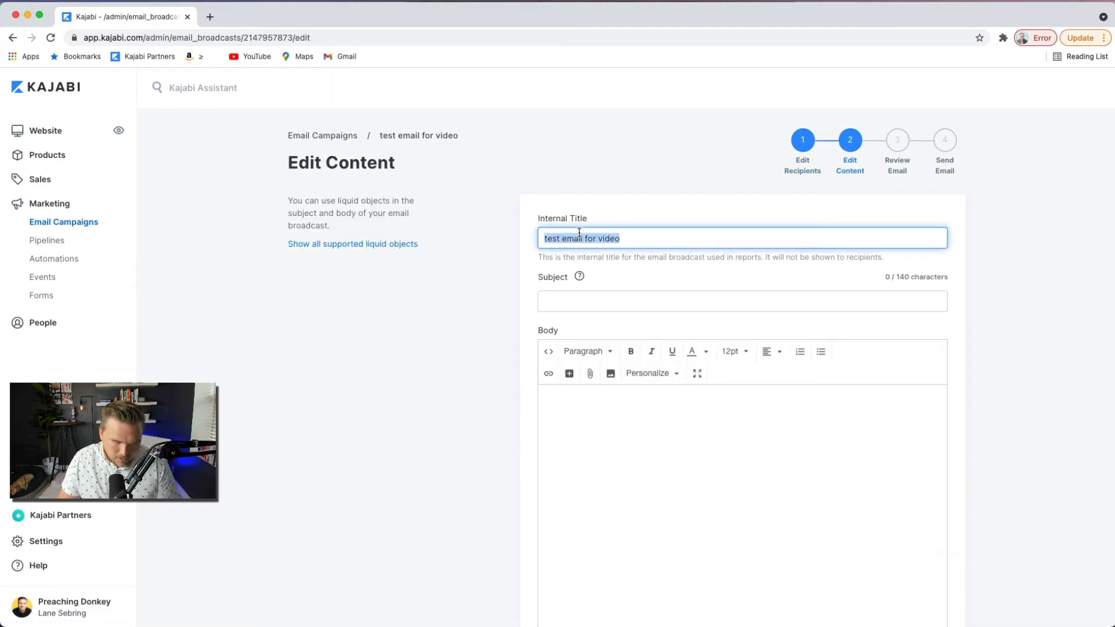
pyautogui.click(568, 297)
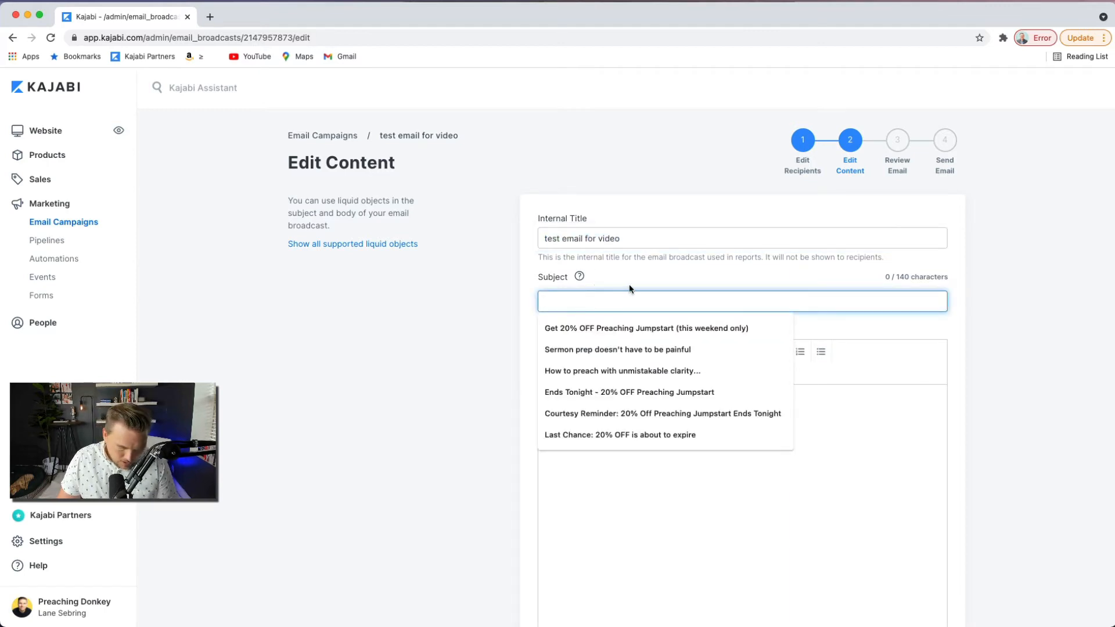
pyautogui.press('super+v')
pyautogui.click(327, 332)
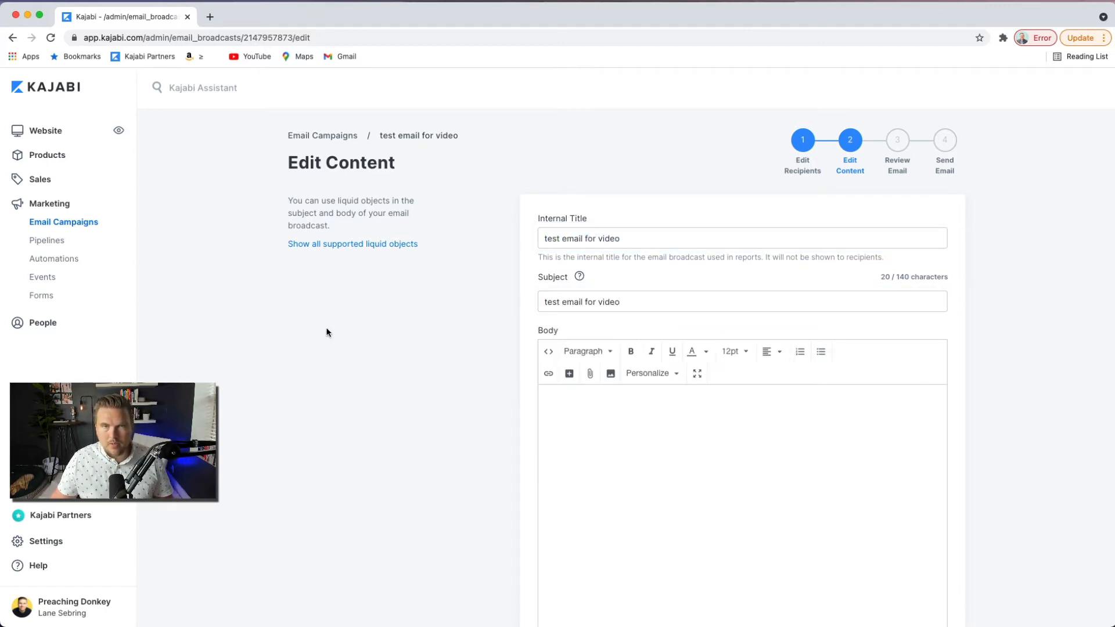
# Write the email body as "Hi" plus the First Name personalization and a comma, followed by the paragraph "This is a great email just for you."
pyautogui.click(602, 411)
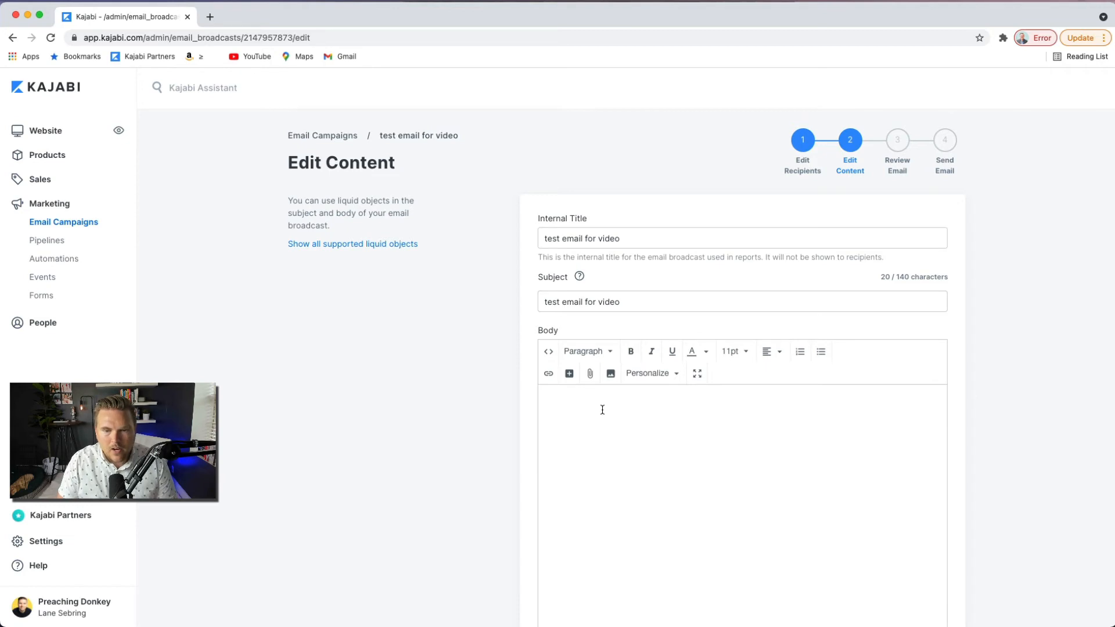
pyautogui.write('Hi')
pyautogui.click(646, 373)
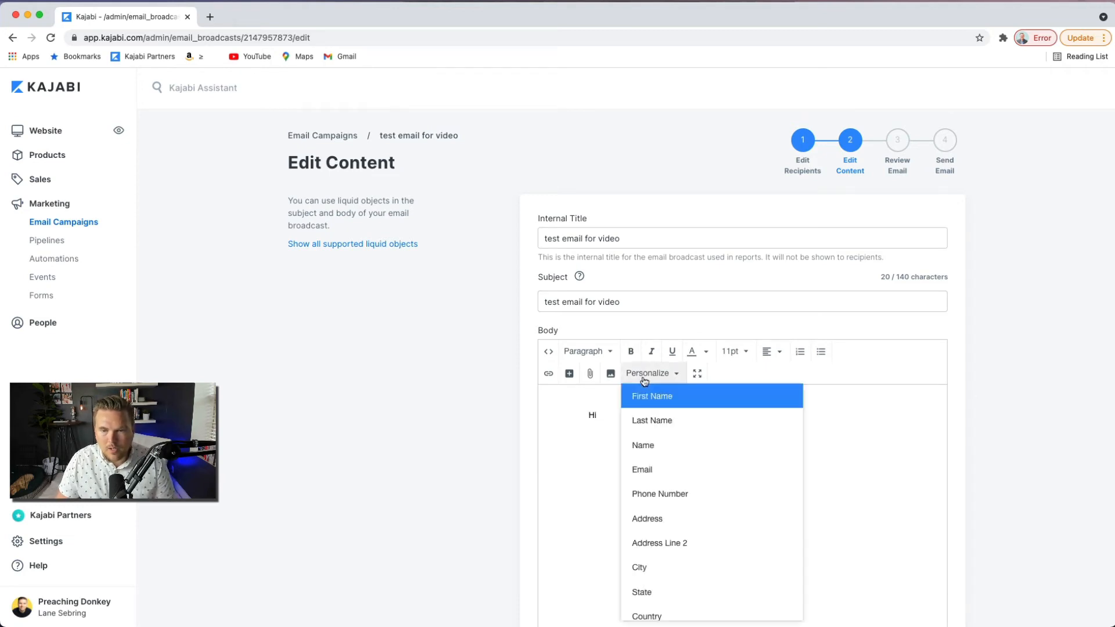
pyautogui.click(644, 393)
pyautogui.write(', ')
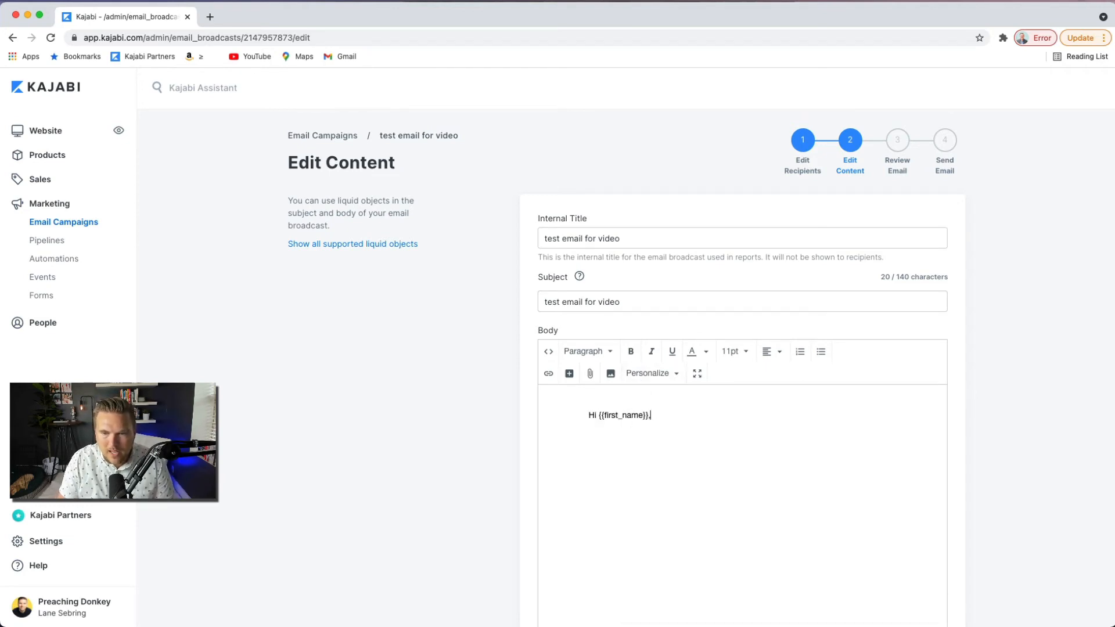
pyautogui.write('This is a great ')
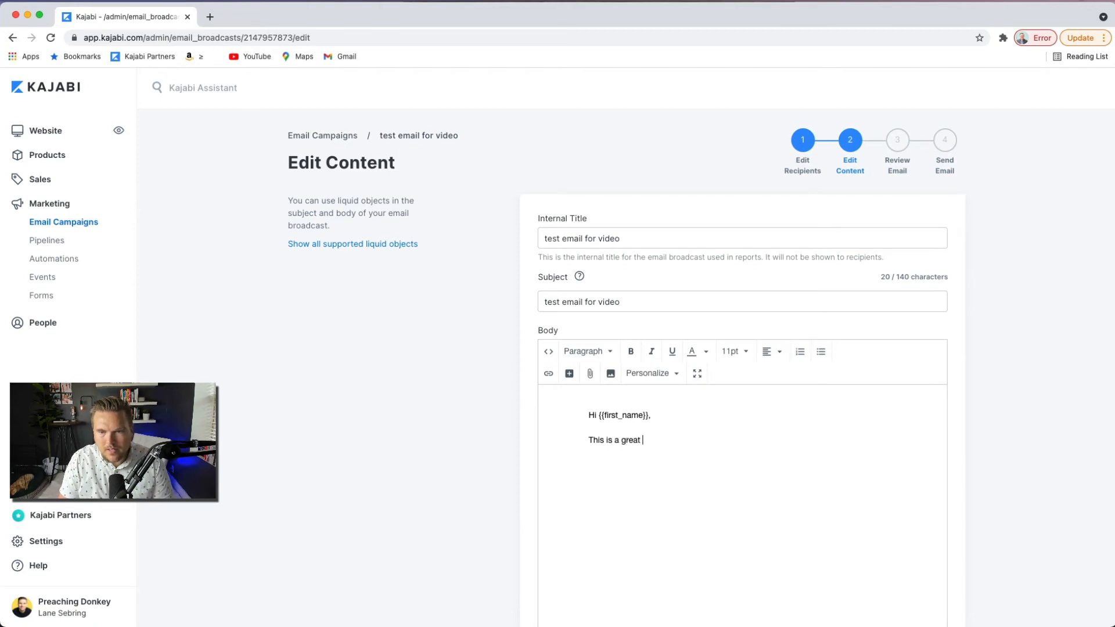
pyautogui.write('email just for you.')
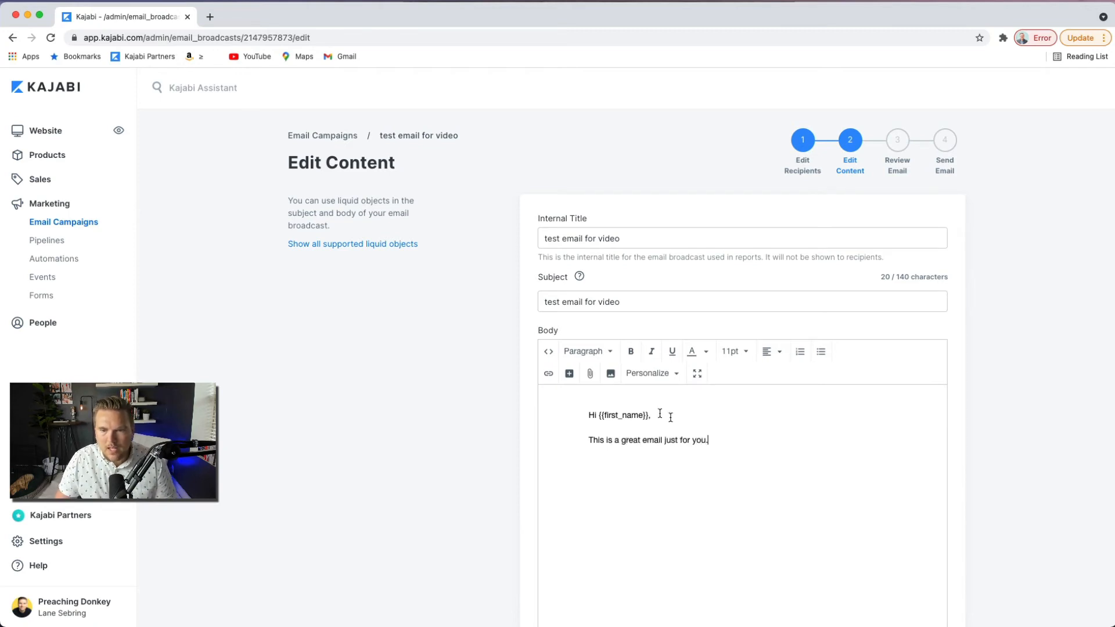
# Start a new automation triggered when a link in the email broadcast is clicked, and check which links it can target
pyautogui.scroll(-5, 792, 535)
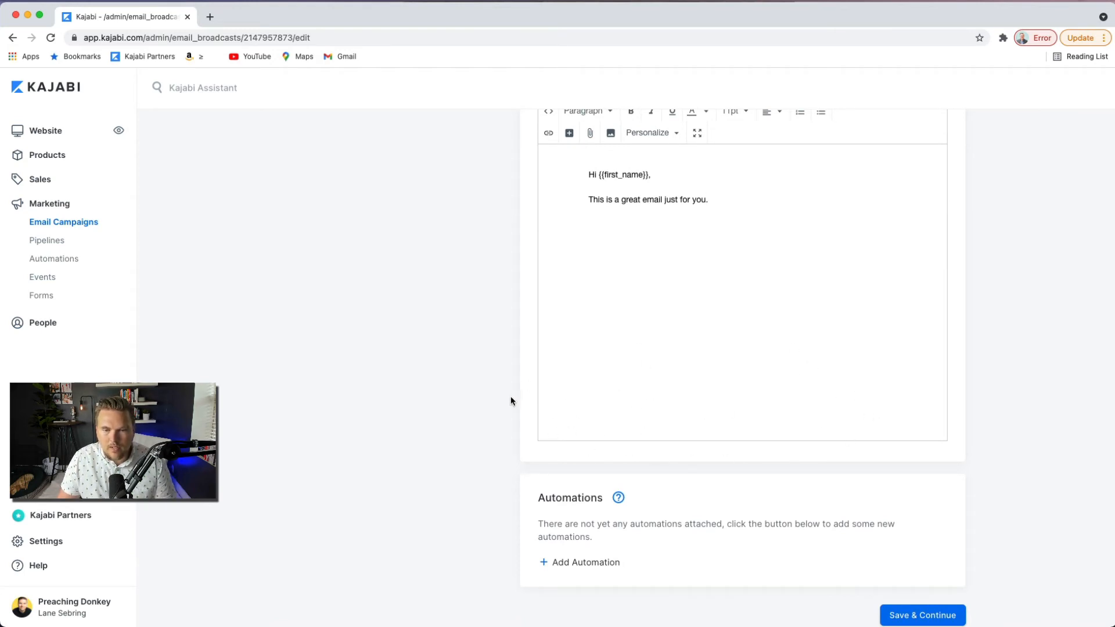
pyautogui.scroll(1, 657, 365)
pyautogui.scroll(-2, 657, 365)
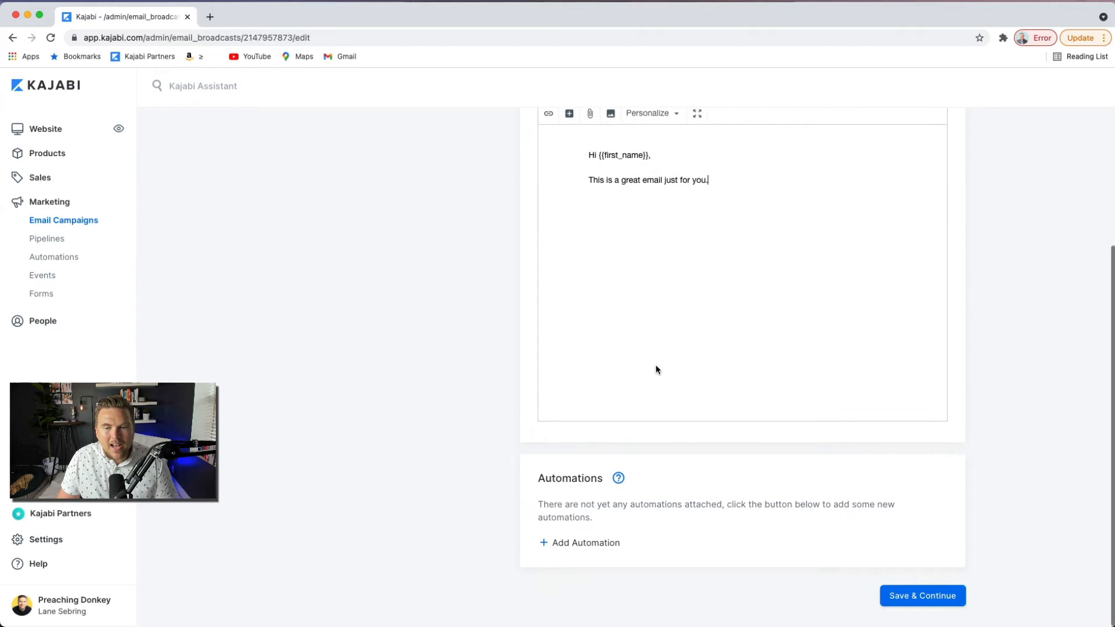
pyautogui.click(553, 545)
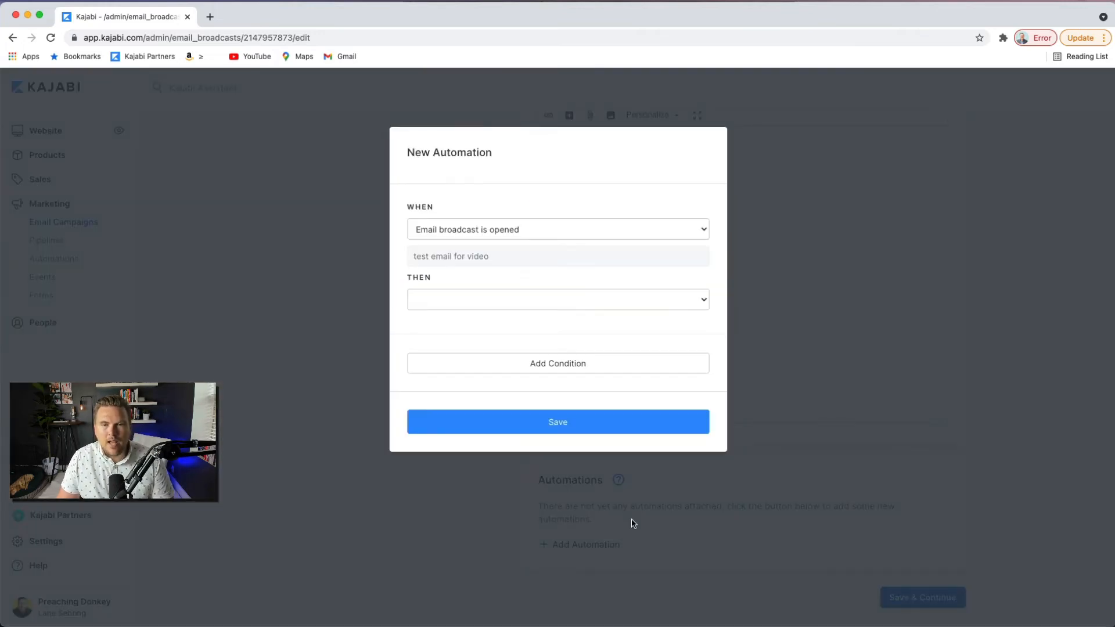
pyautogui.click(483, 230)
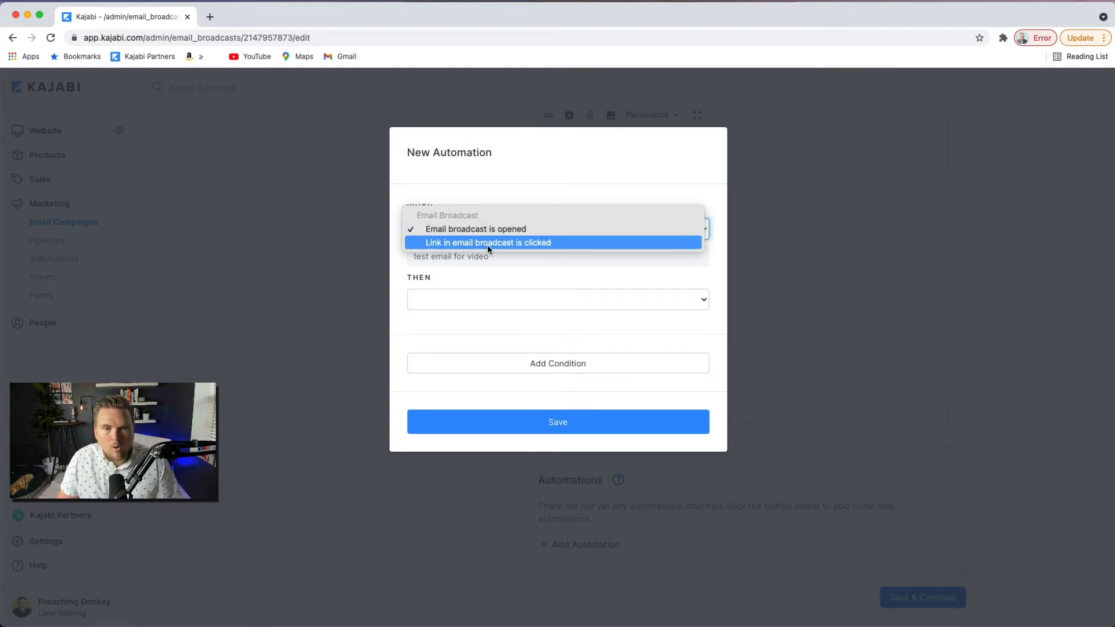
pyautogui.click(486, 244)
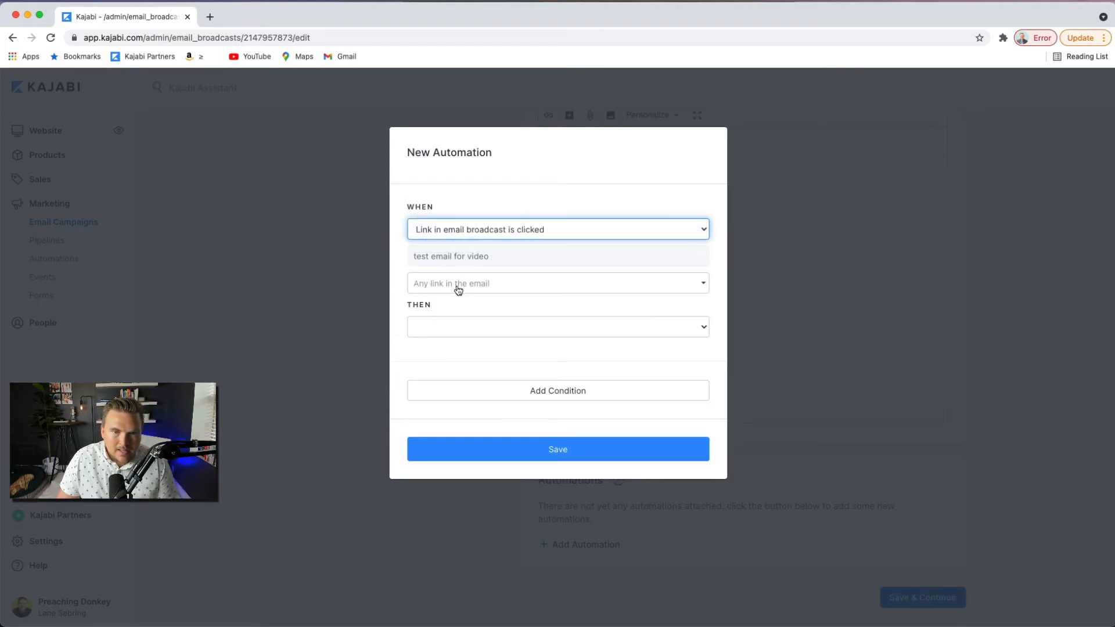
pyautogui.click(457, 285)
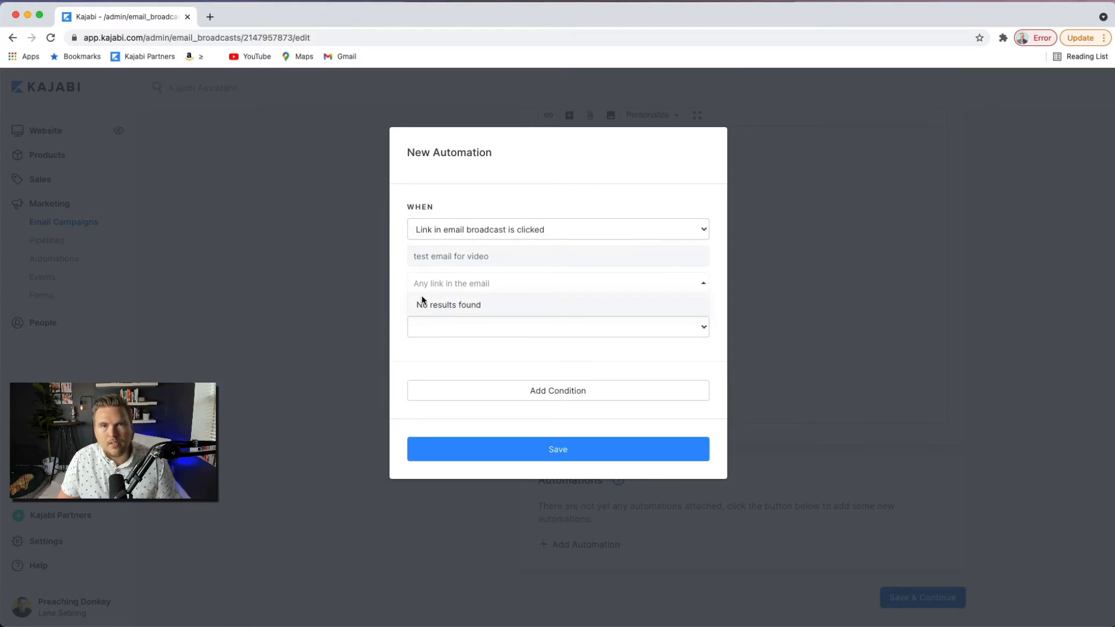
pyautogui.click(400, 298)
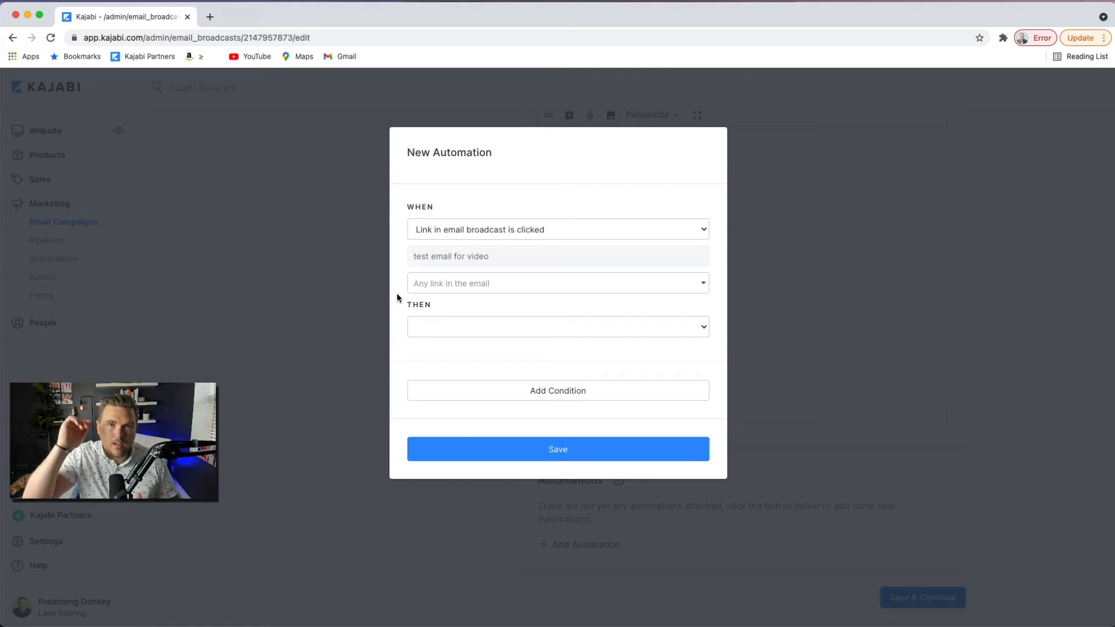
# Examine the actions and triggers offered for the new automation, and close it without choosing an action
pyautogui.click(453, 336)
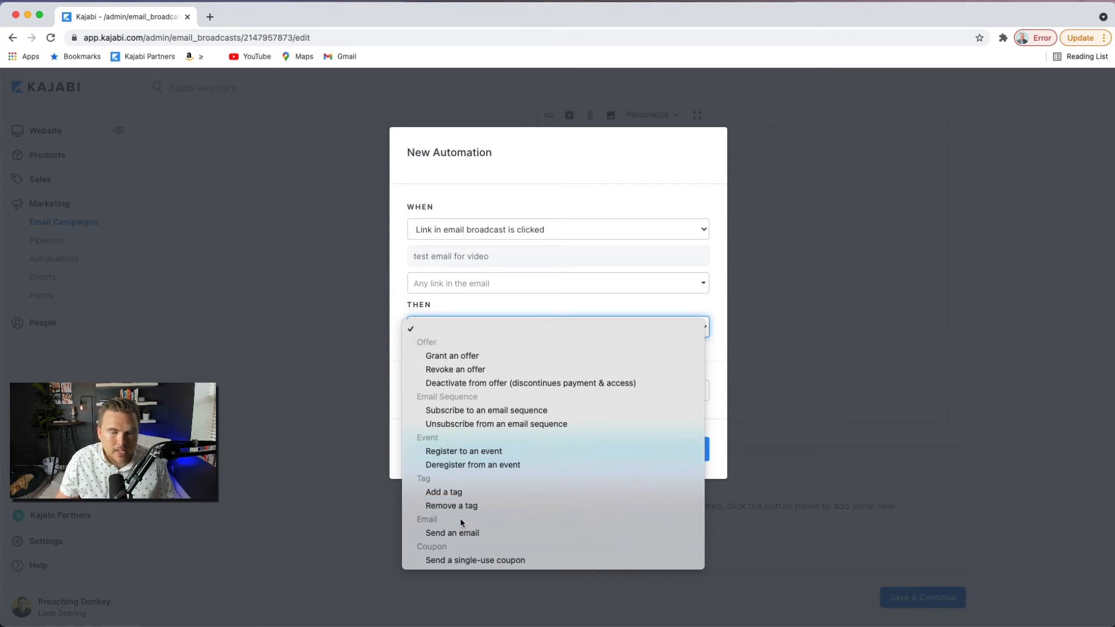
pyautogui.click(394, 362)
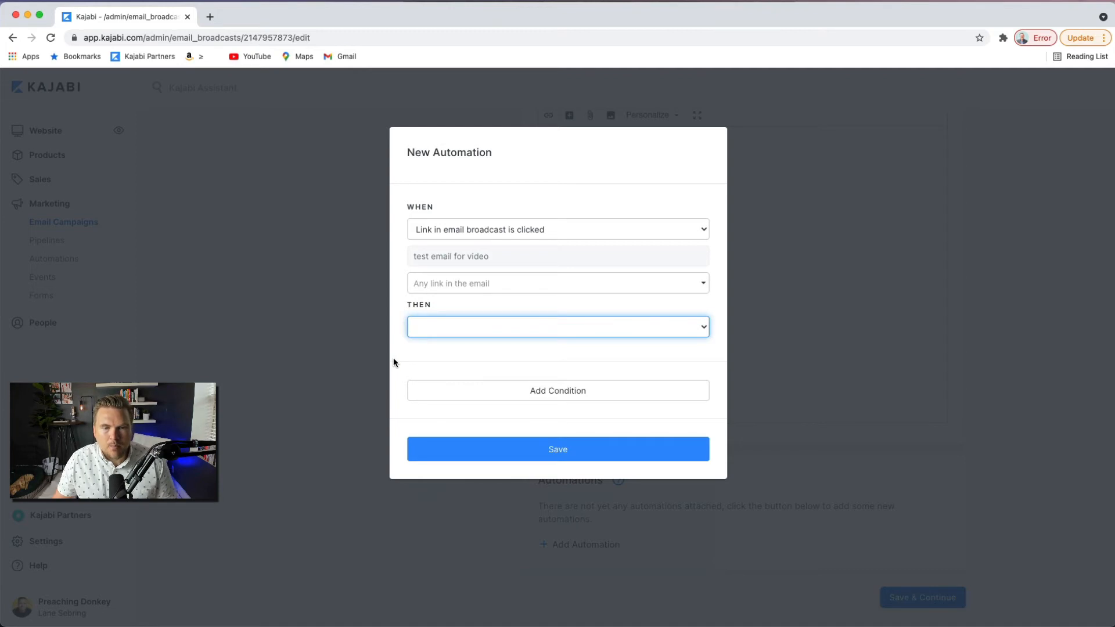
pyautogui.click(403, 359)
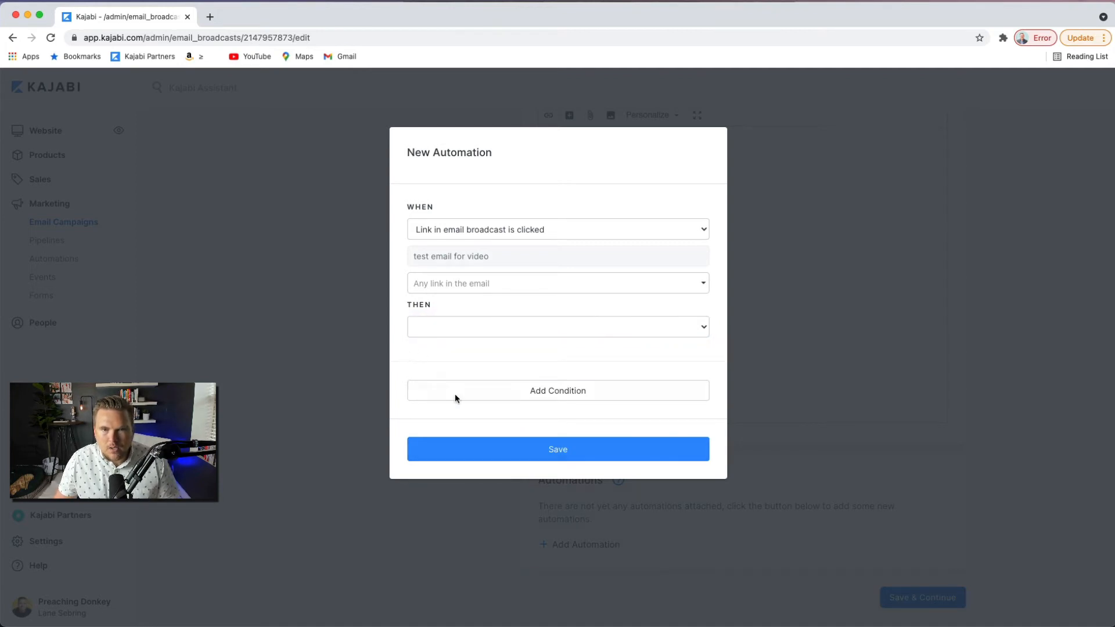
pyautogui.click(558, 229)
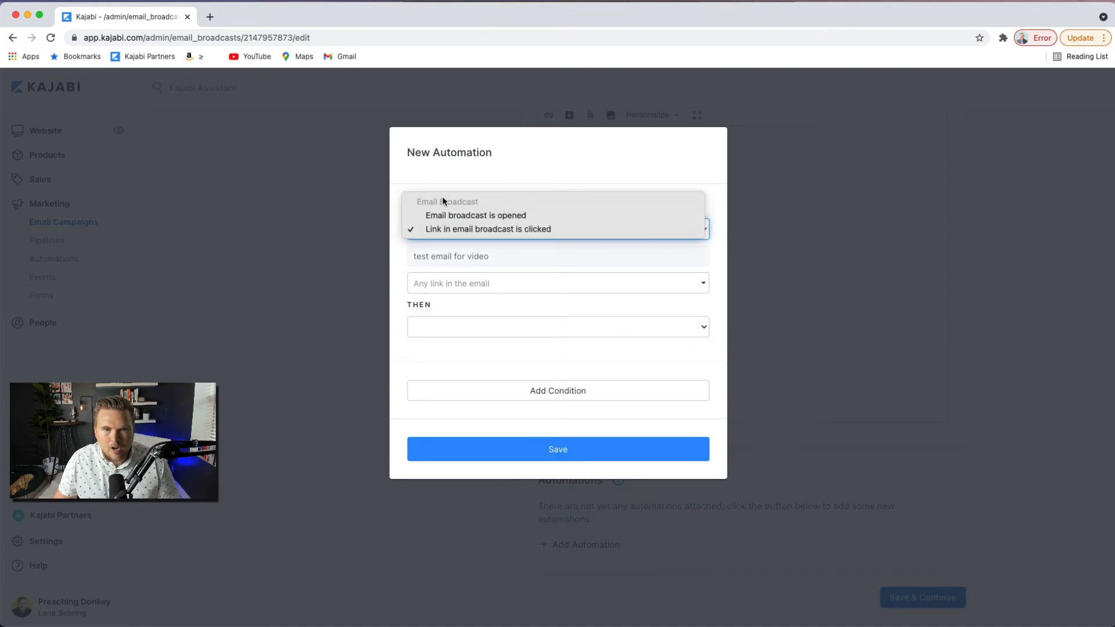
pyautogui.click(565, 459)
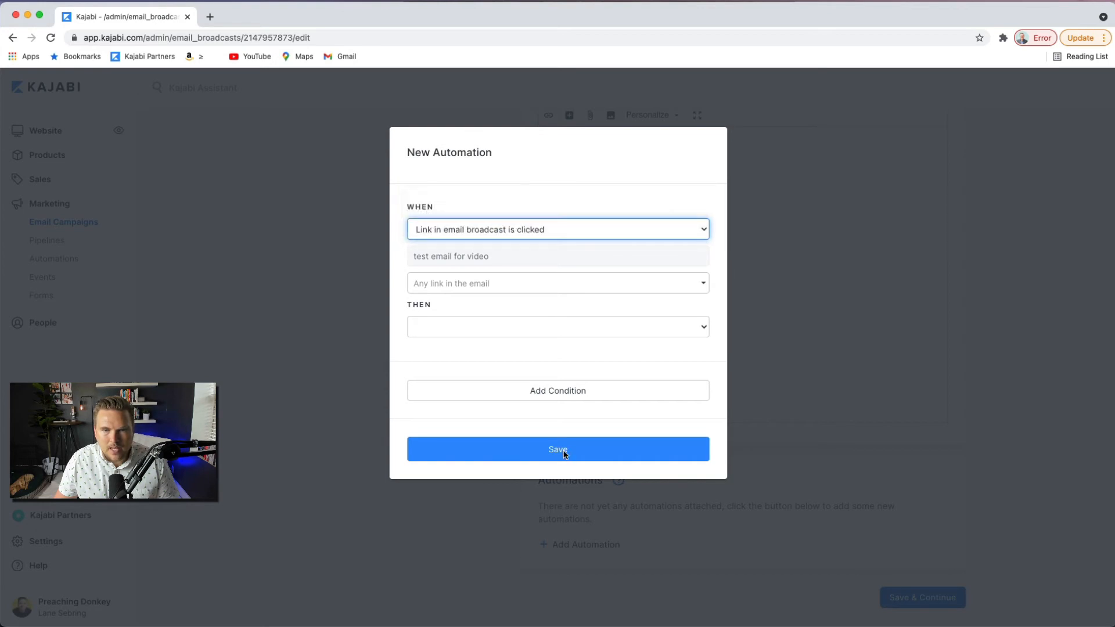
pyautogui.click(563, 451)
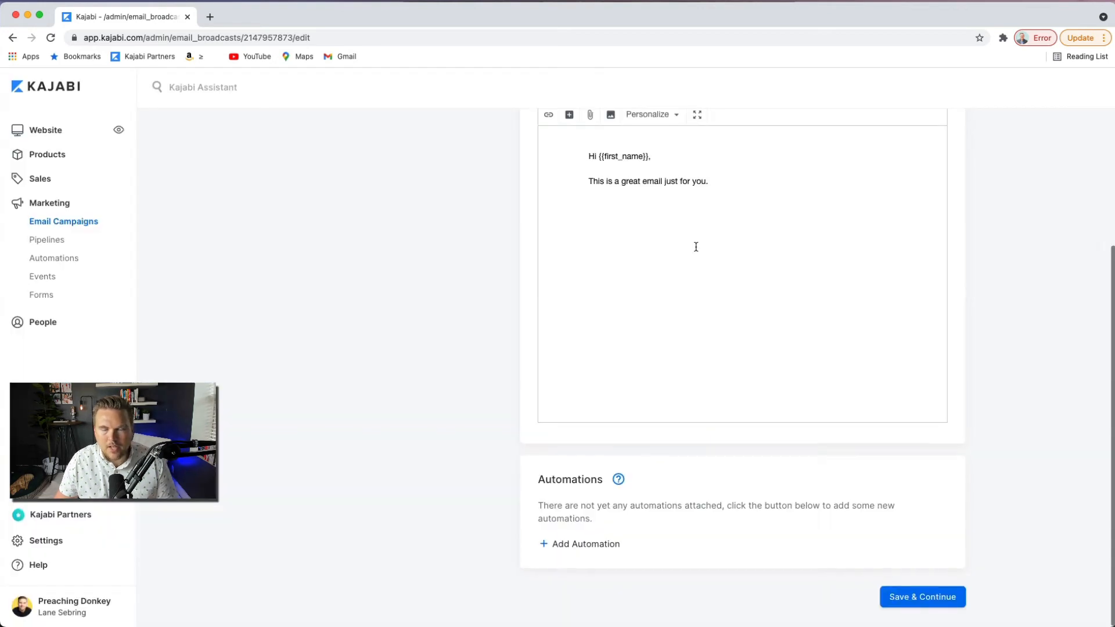
# Save the broadcast's content without any automation and continue to the email review stage
pyautogui.scroll(5, 697, 250)
pyautogui.scroll(1, 695, 250)
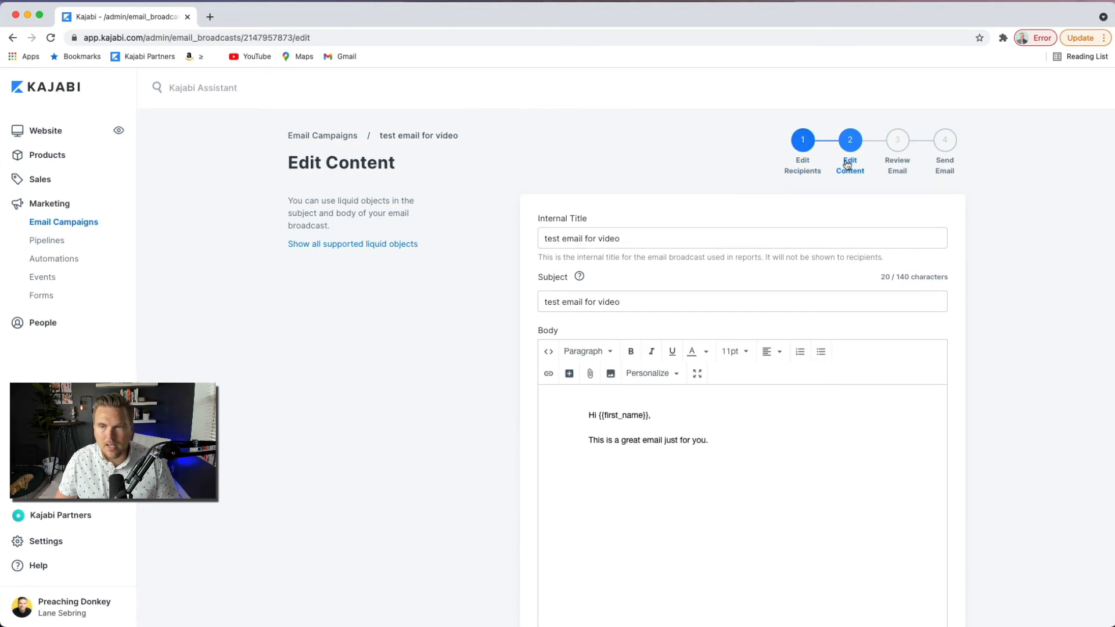
pyautogui.scroll(-5, 858, 281)
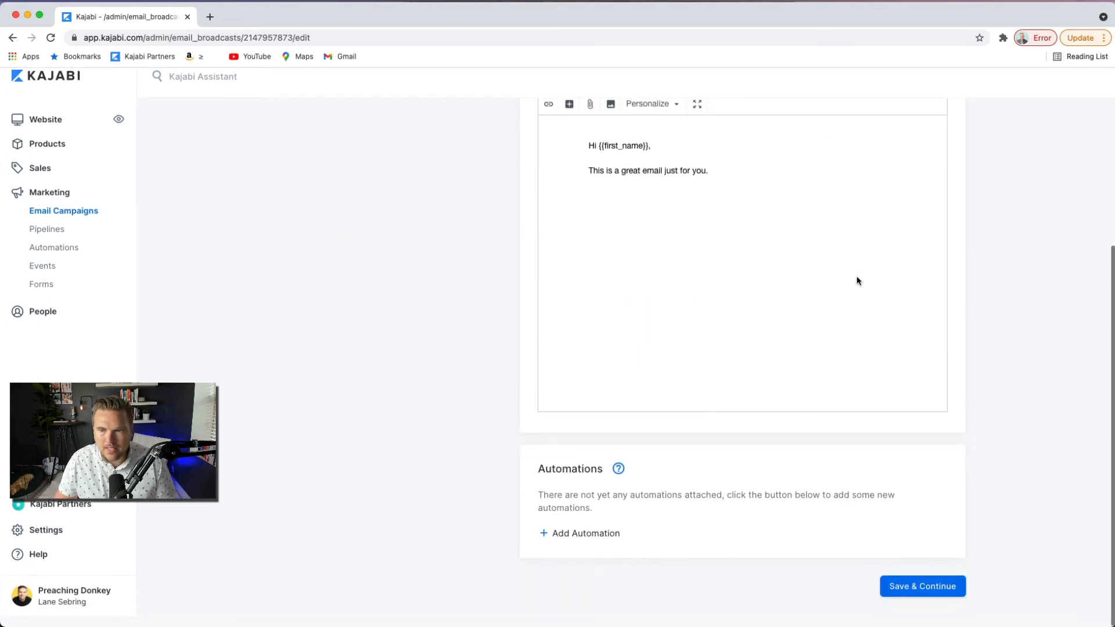
pyautogui.click(923, 597)
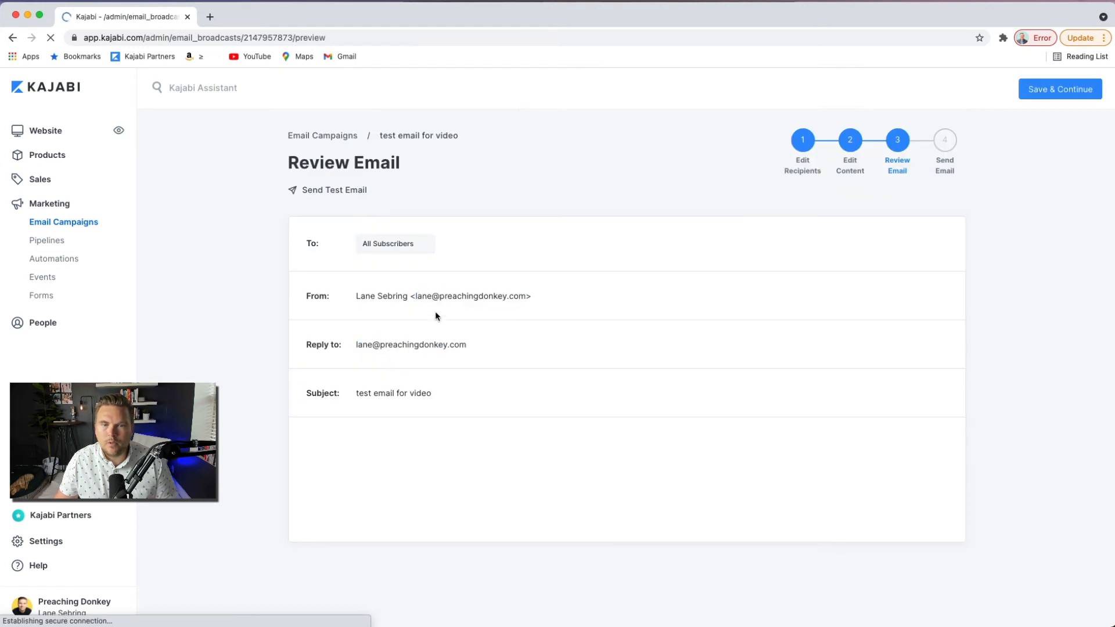
# Look over the email's details and preview, and keep the broadcast as a draft at the sending stage
pyautogui.scroll(-3, 871, 410)
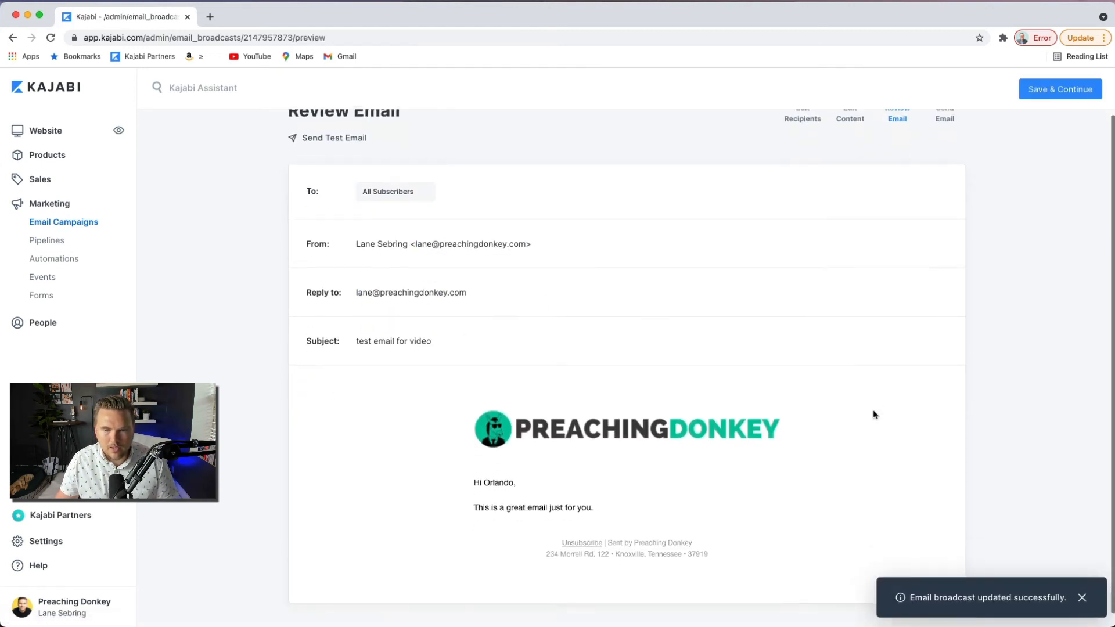
pyautogui.scroll(3, 871, 410)
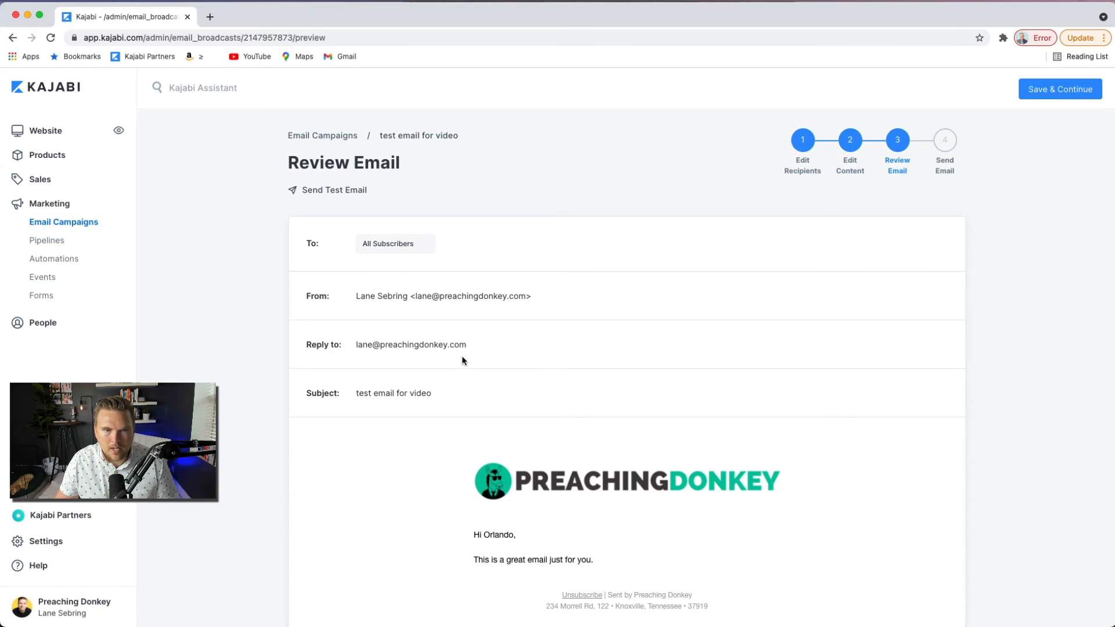
pyautogui.scroll(-2, 528, 370)
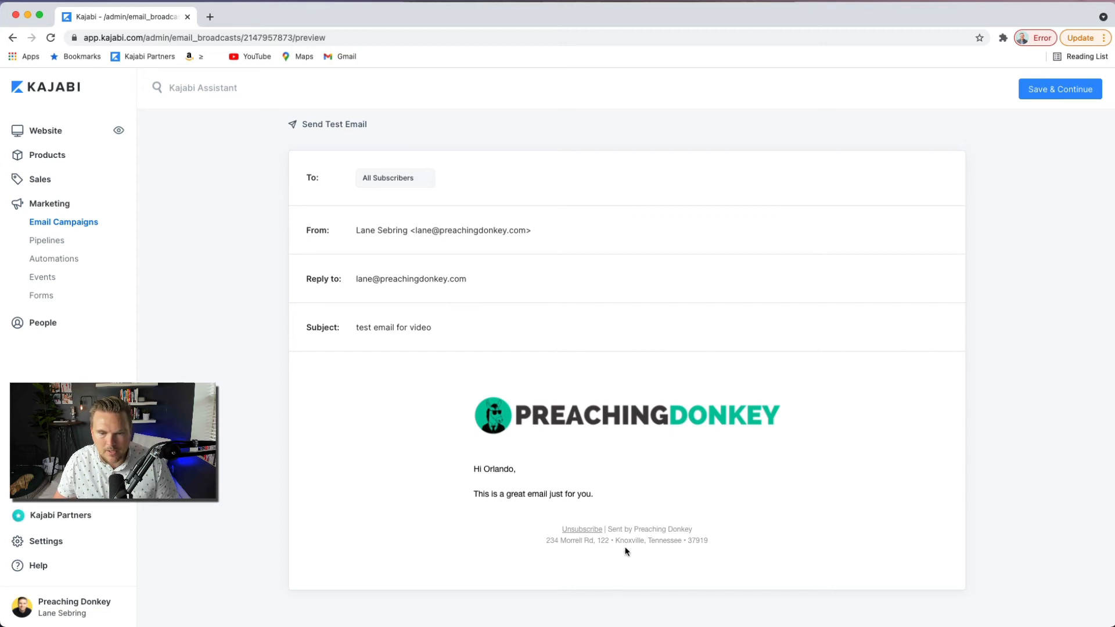
pyautogui.scroll(2, 528, 437)
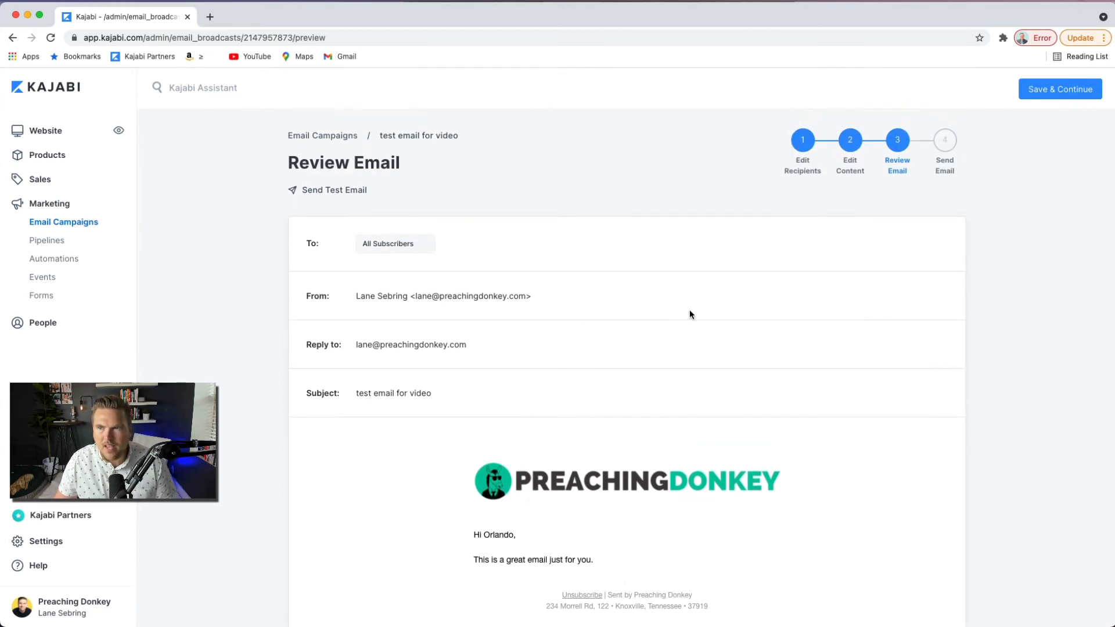
pyautogui.click(1061, 90)
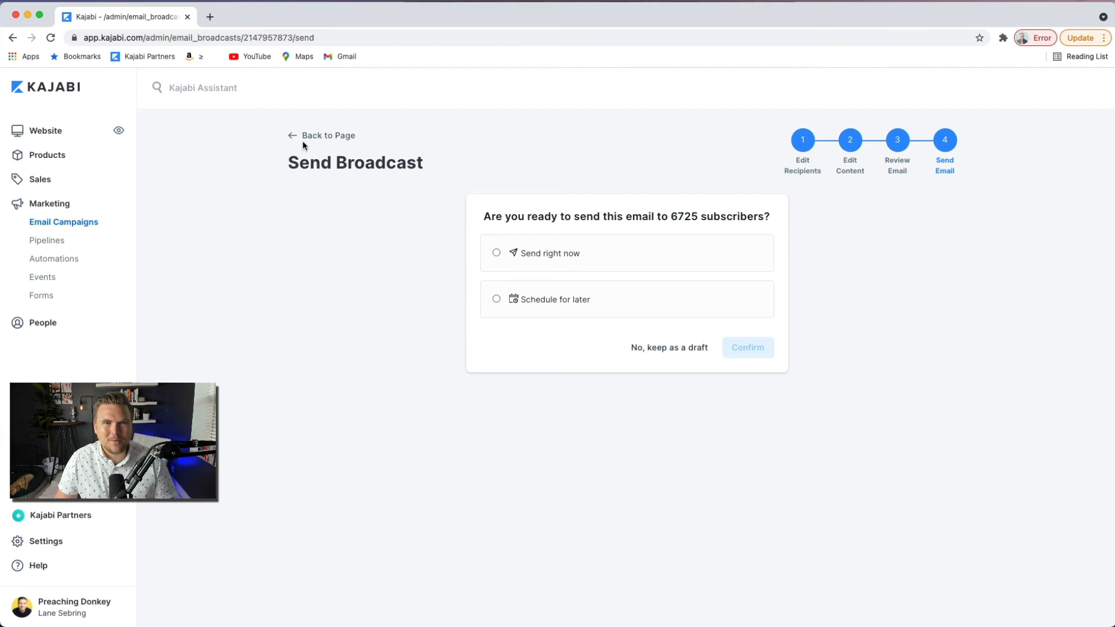
pyautogui.click(650, 352)
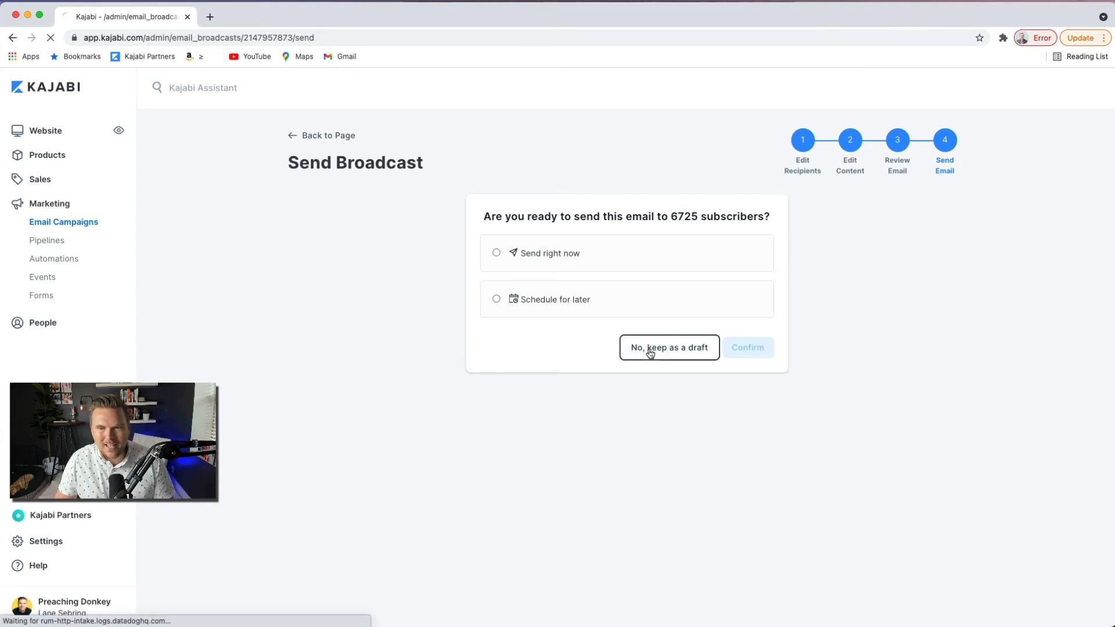